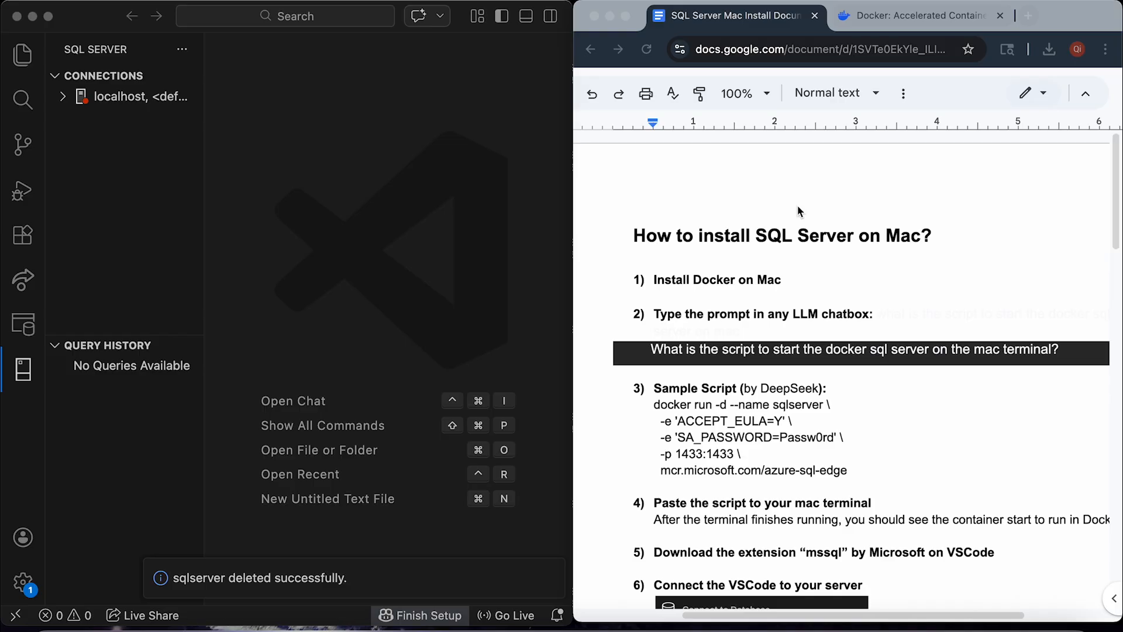
Switch from the SQL Server on Mac guide to the Docker: Accelerated Containers tab.
click(901, 16)
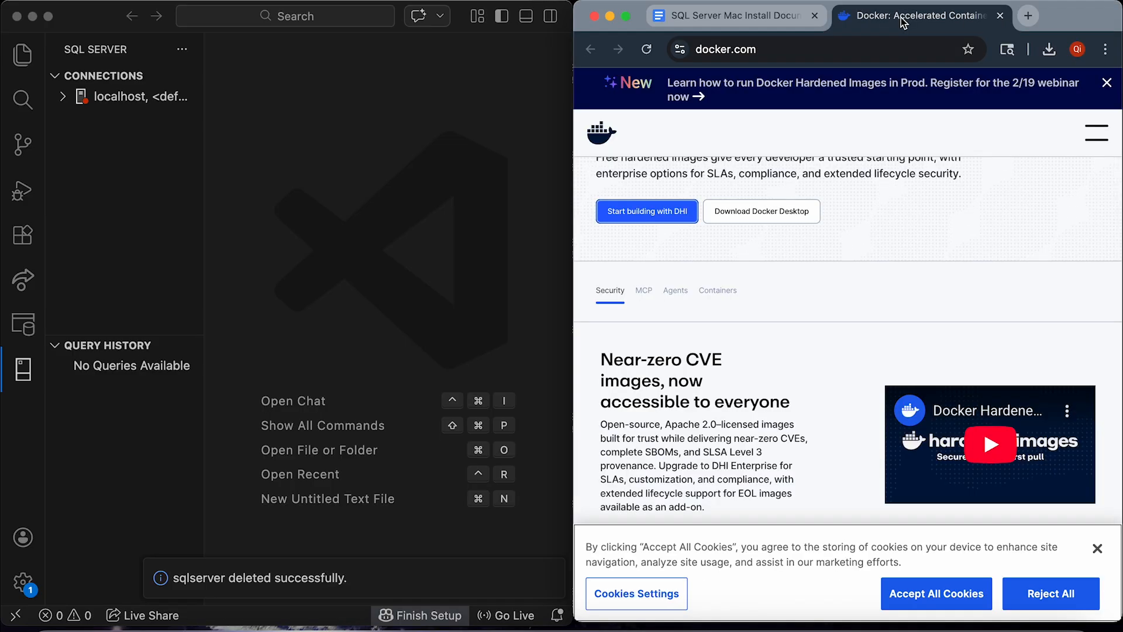
Look over the Docker Desktop download options on docker.com, then return to the Google Docs guide.
scroll(905, 211, up, 3)
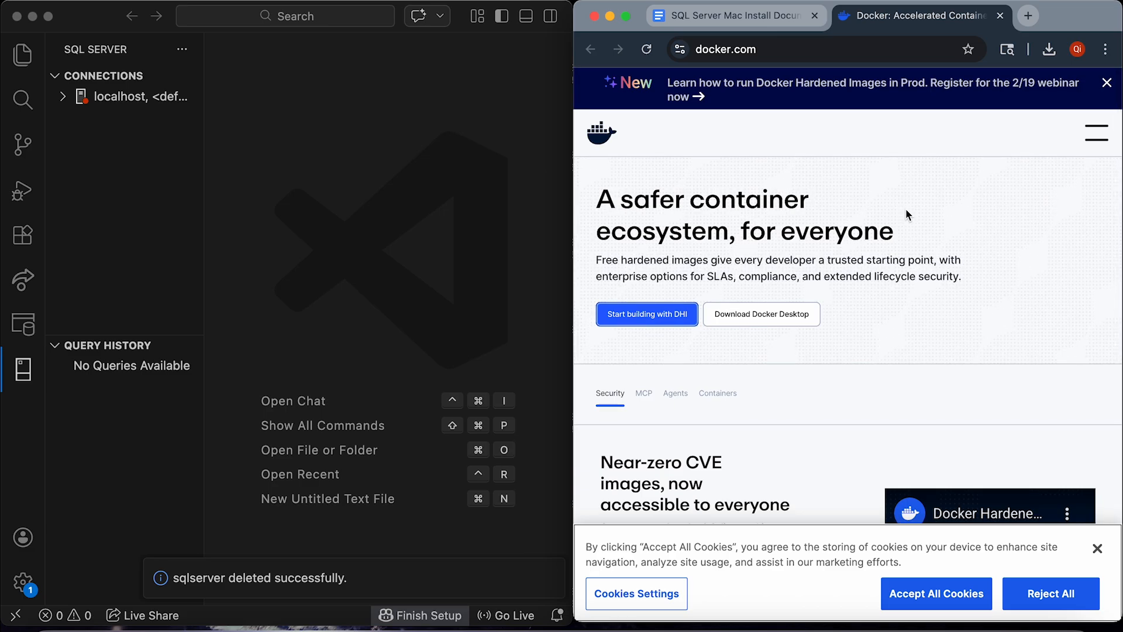
mouse_move(794, 319)
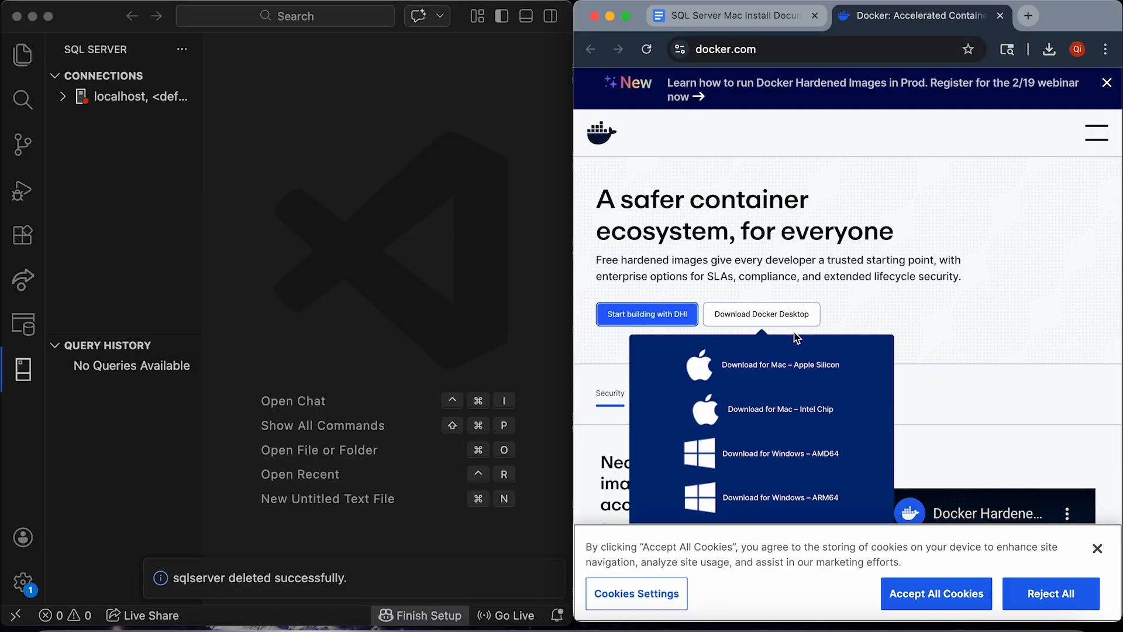
scroll(785, 403, down, 3)
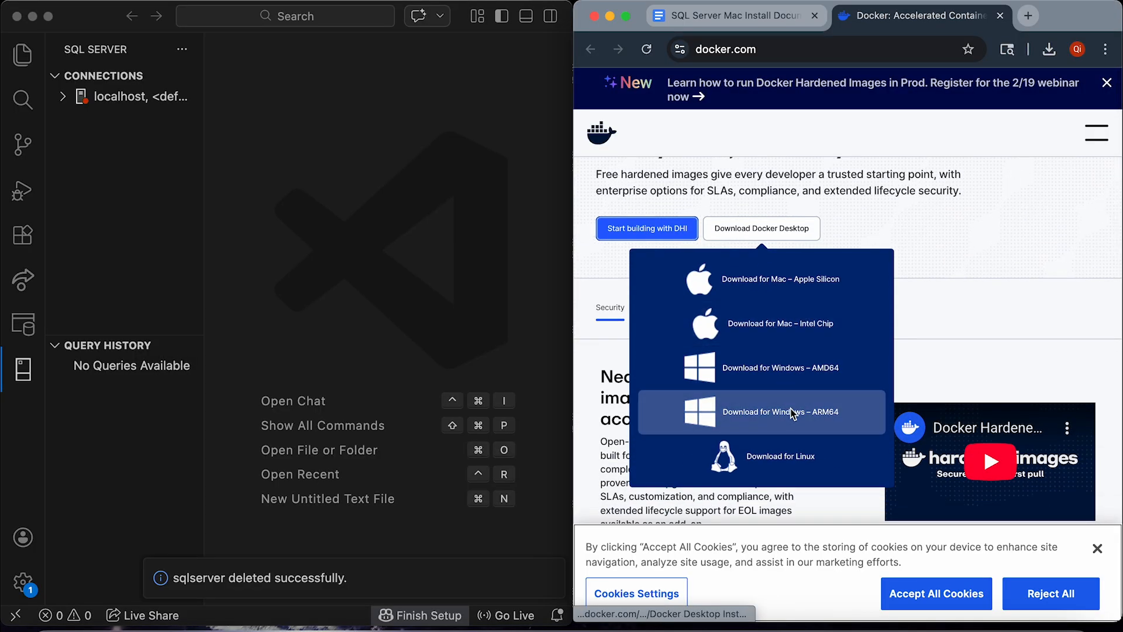
scroll(792, 413, up, 1)
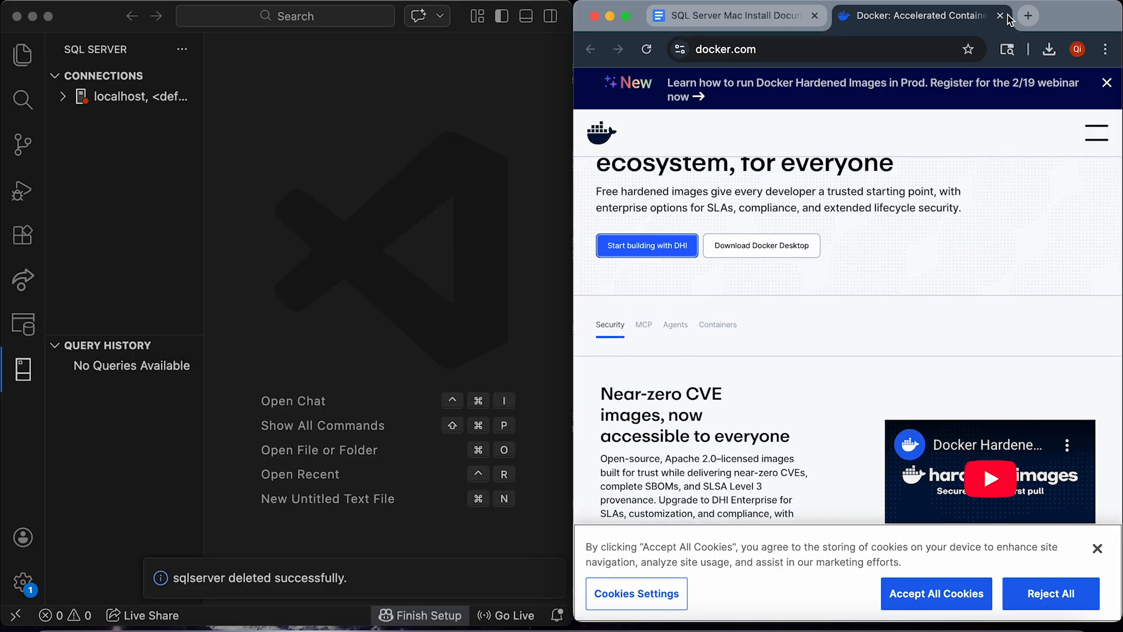
click(701, 16)
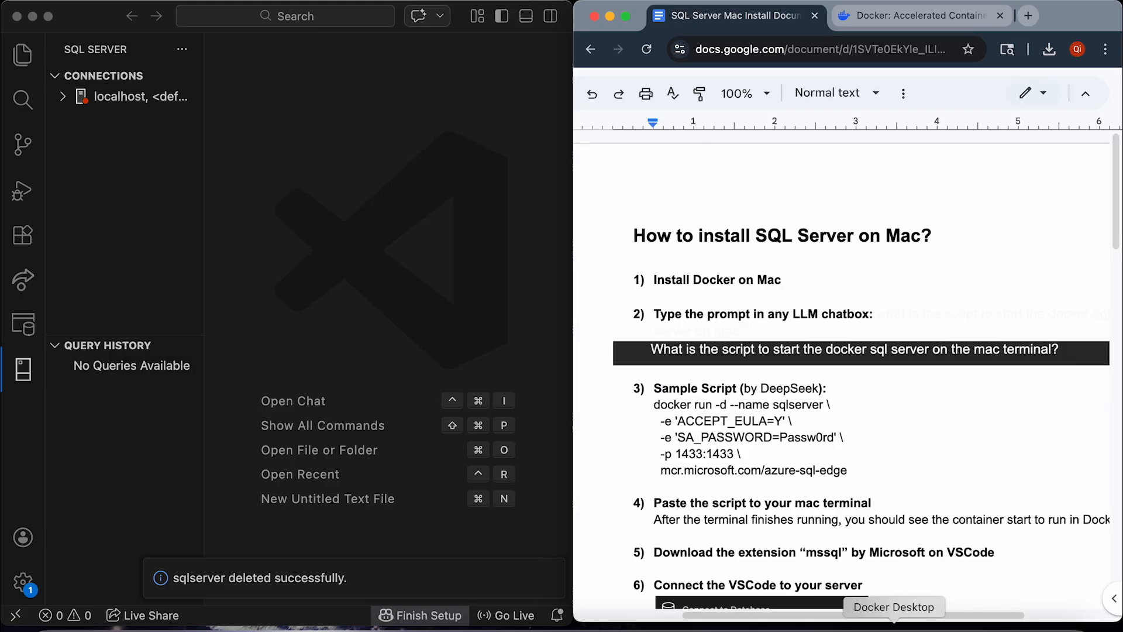
click(907, 625)
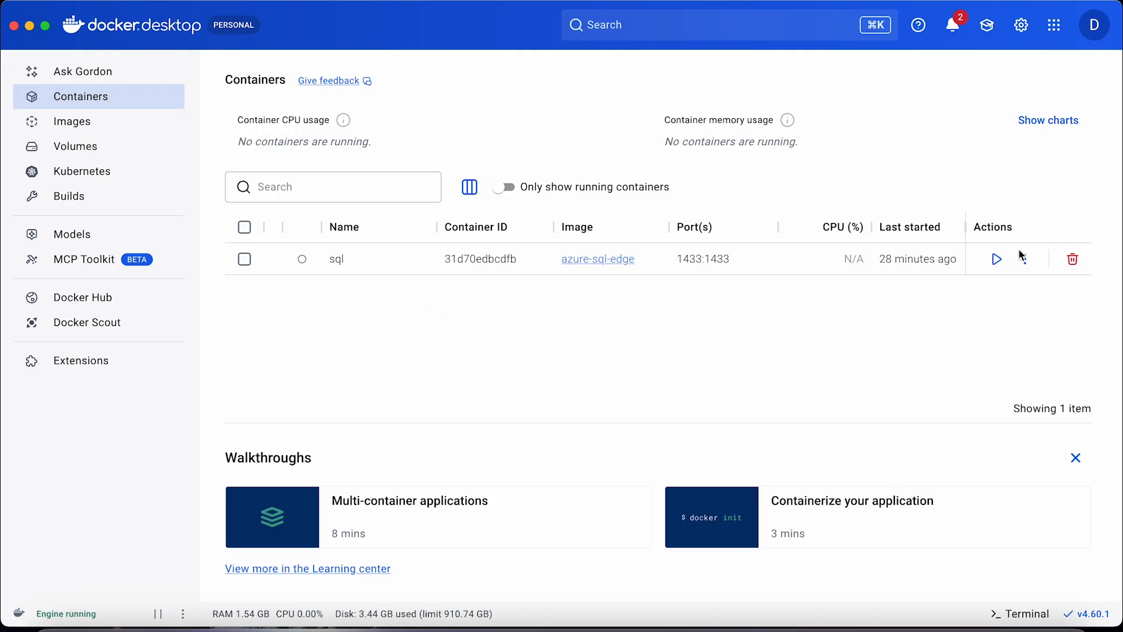
click(29, 25)
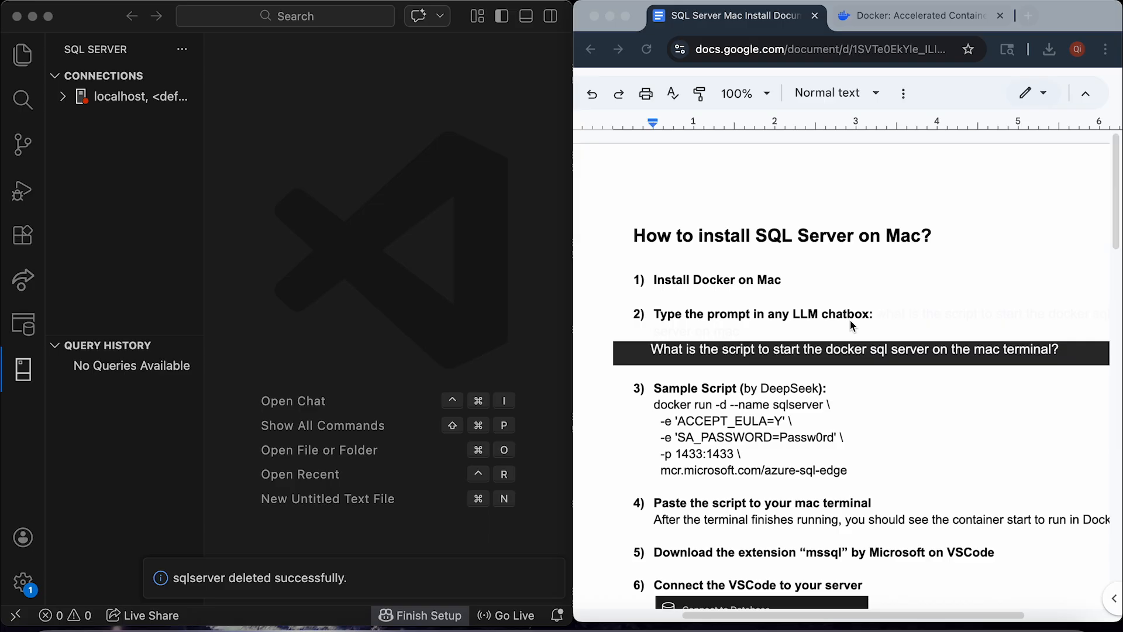
Copy the five-line docker run script for the azure-sql-edge sqlserver container.
scroll(874, 369, down, 1)
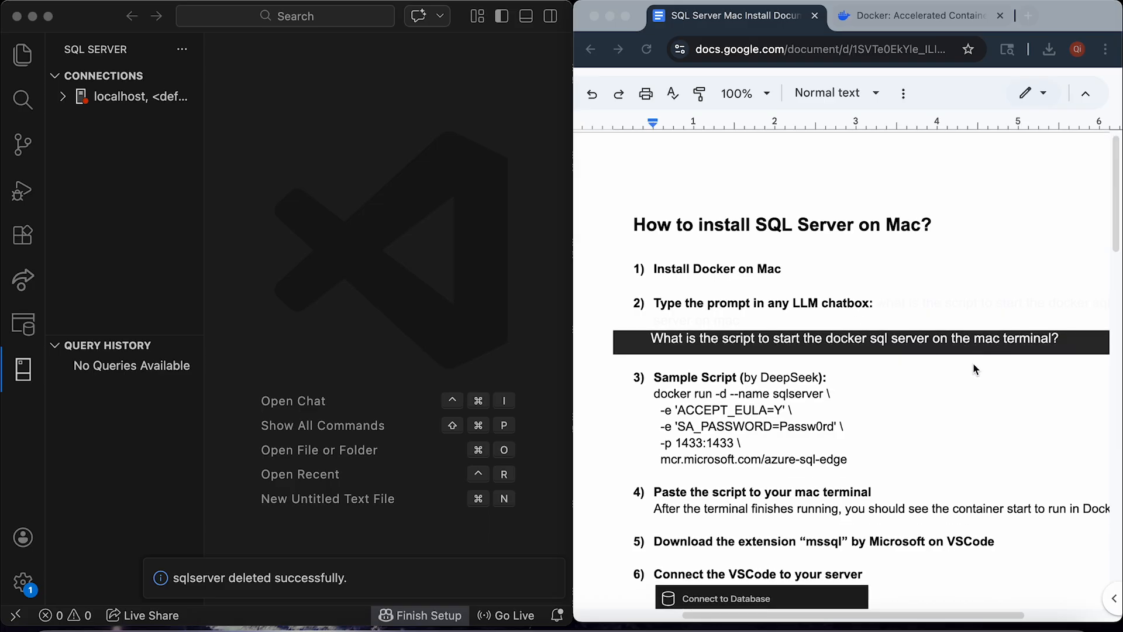
scroll(724, 398, down, 1)
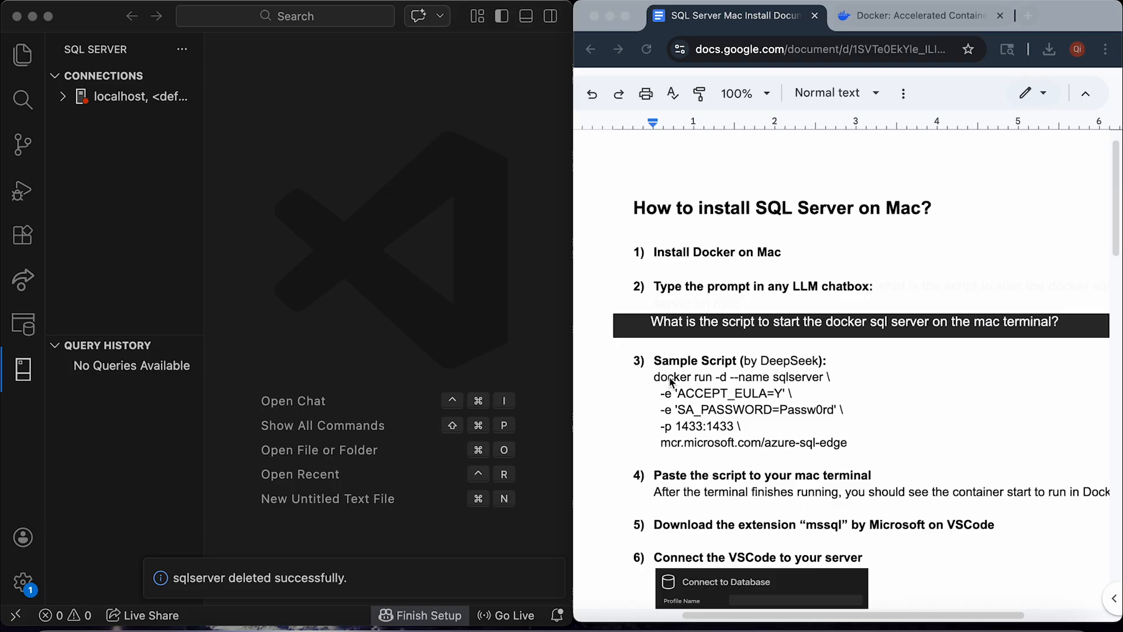
click(846, 411)
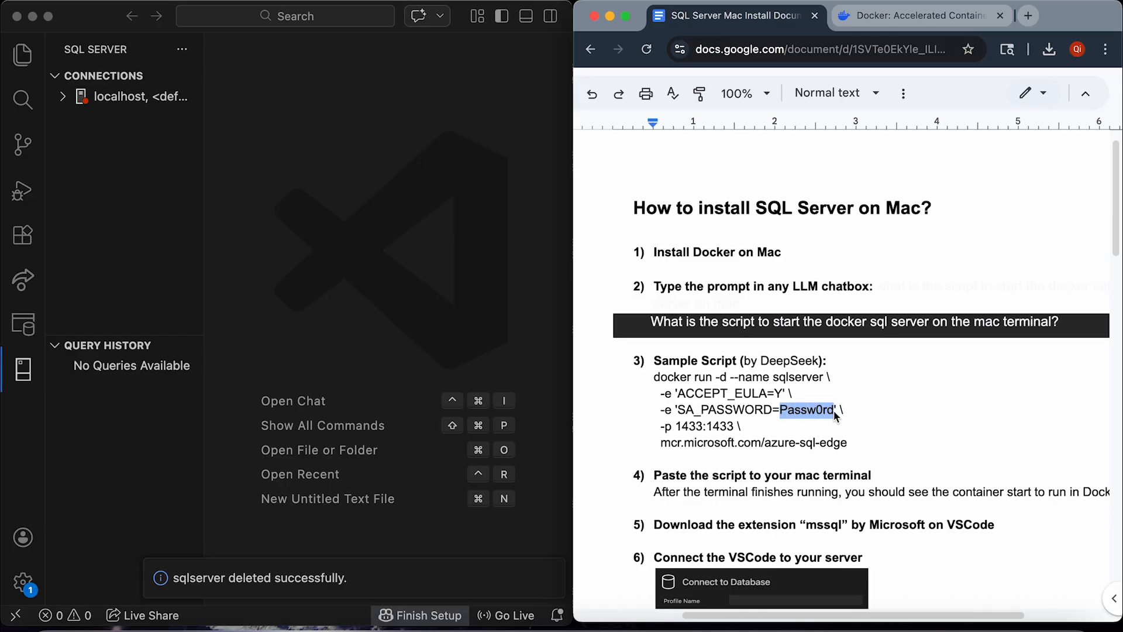
click(836, 414)
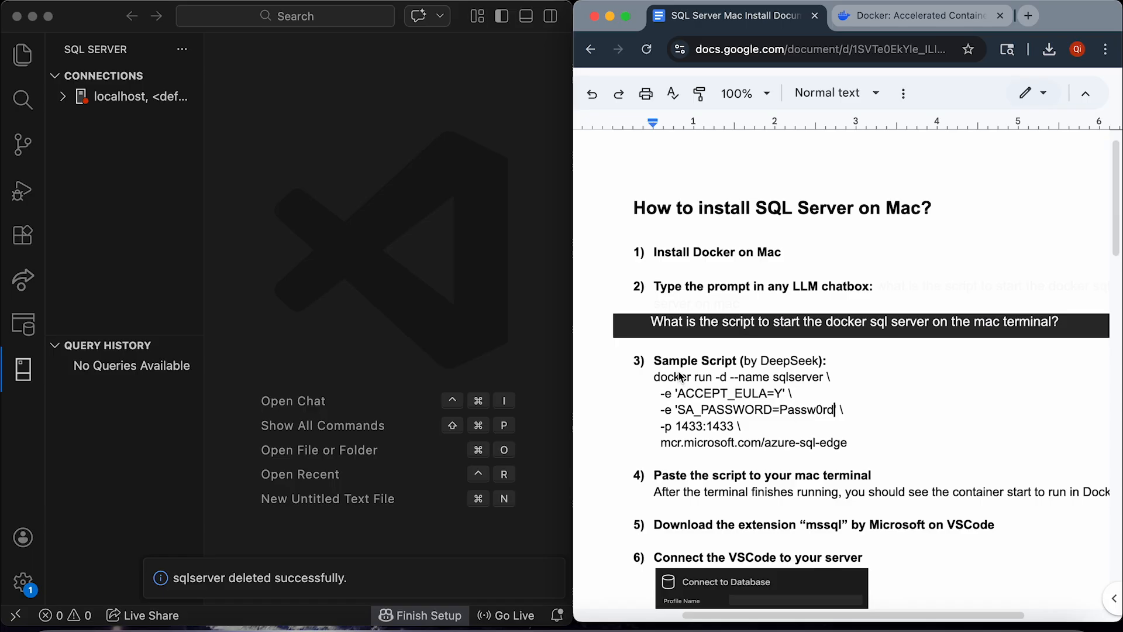
drag(653, 377, 875, 455)
key(super+c)
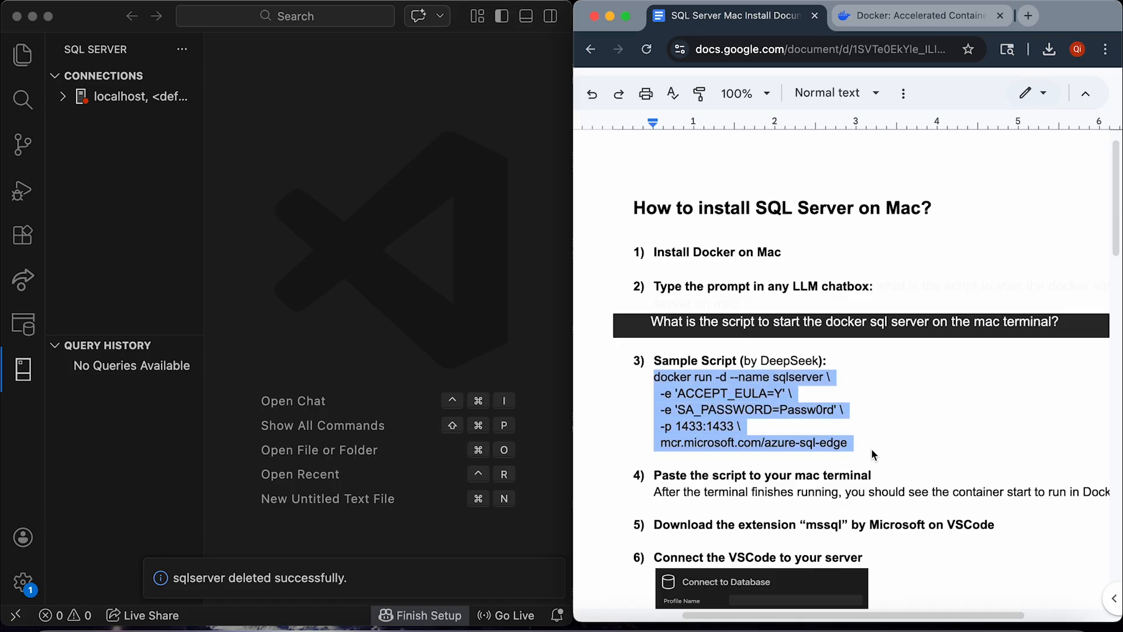
click(875, 455)
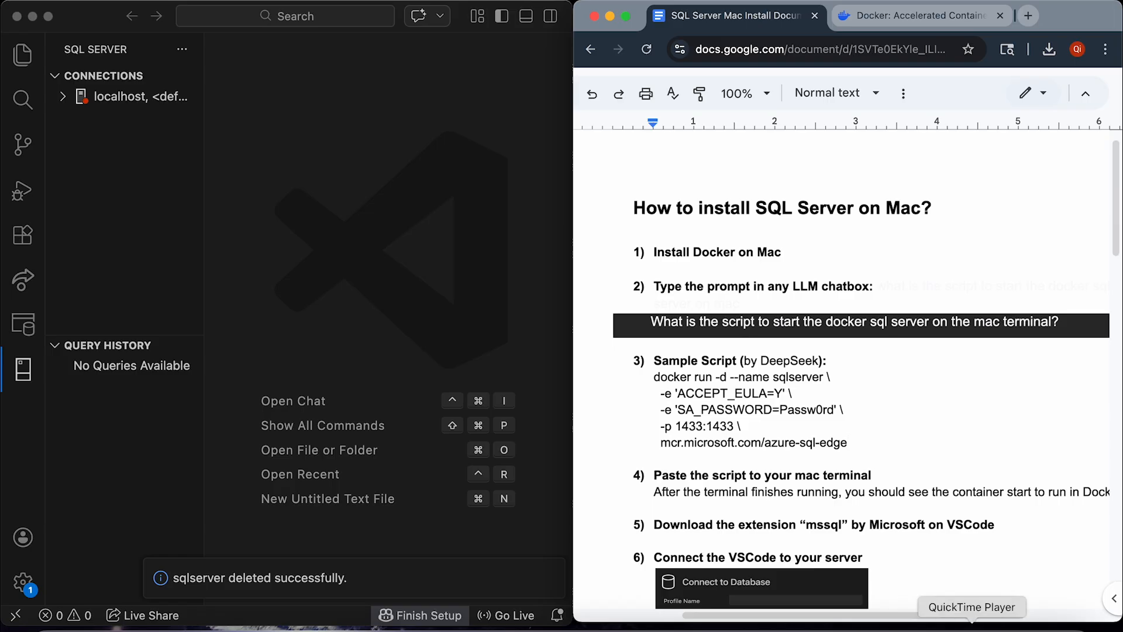
Run the pasted docker run script in Terminal and check the new container in Docker Desktop.
click(932, 625)
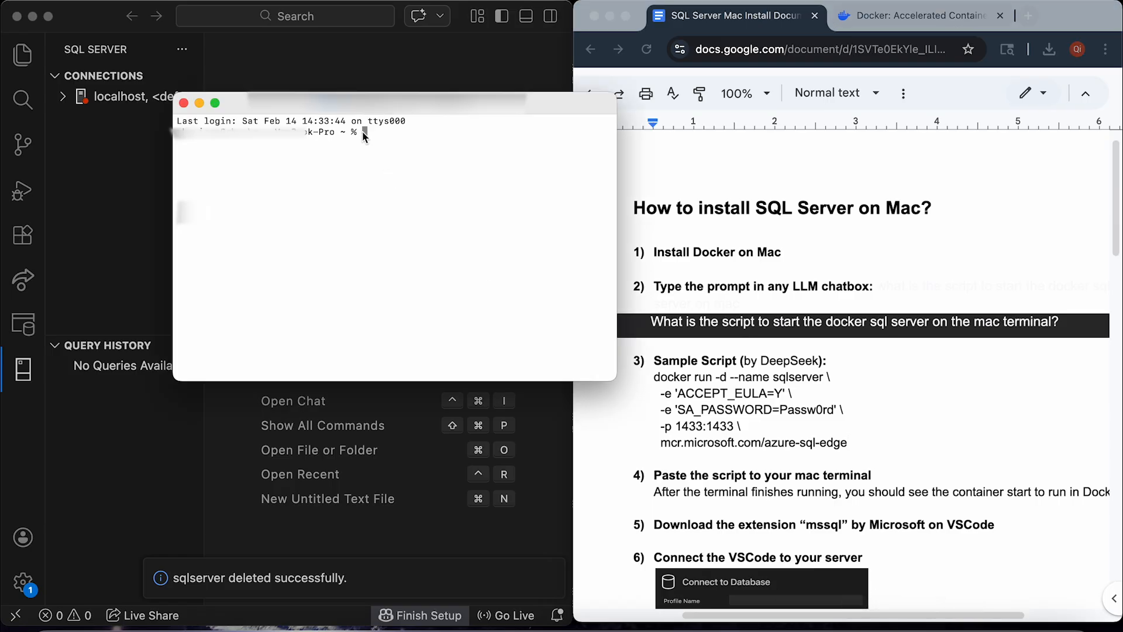
key(super+v)
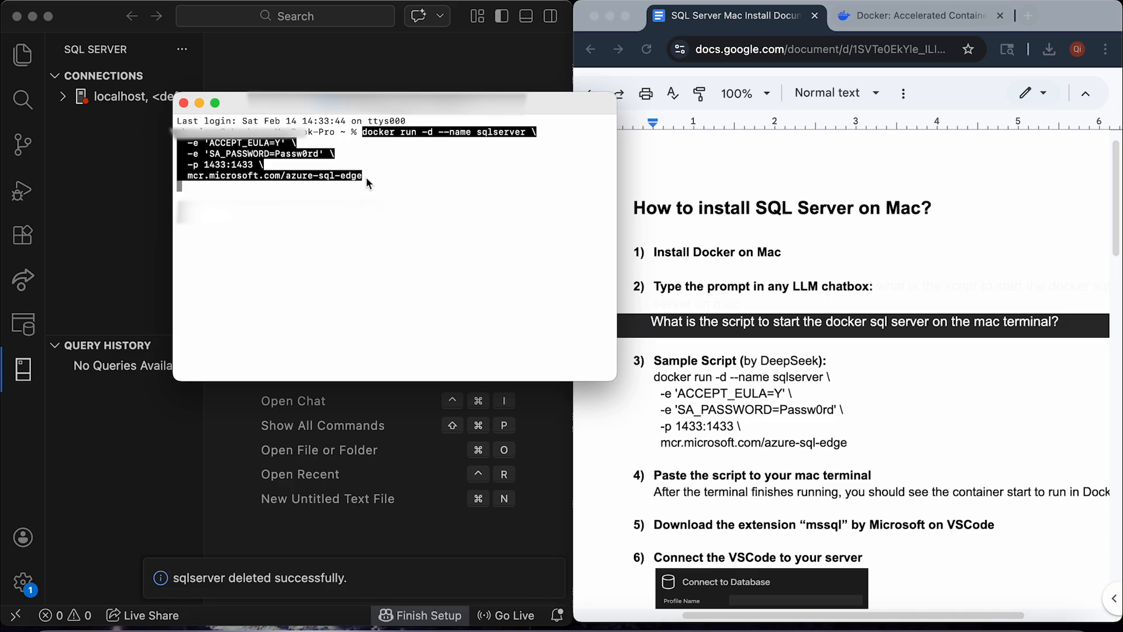
key(Return)
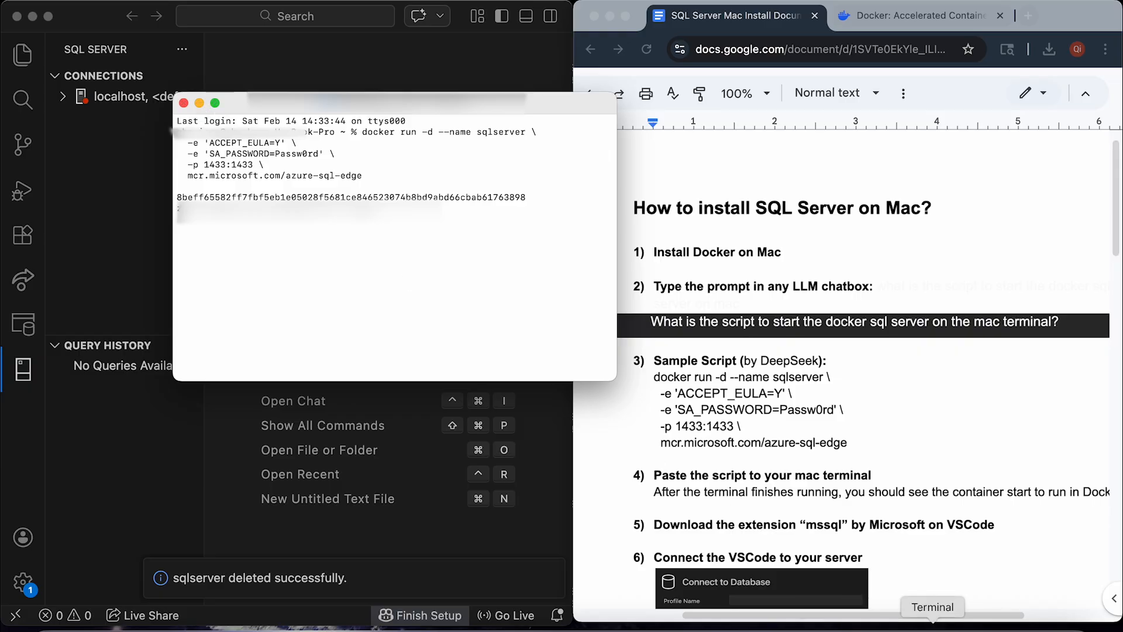
click(902, 628)
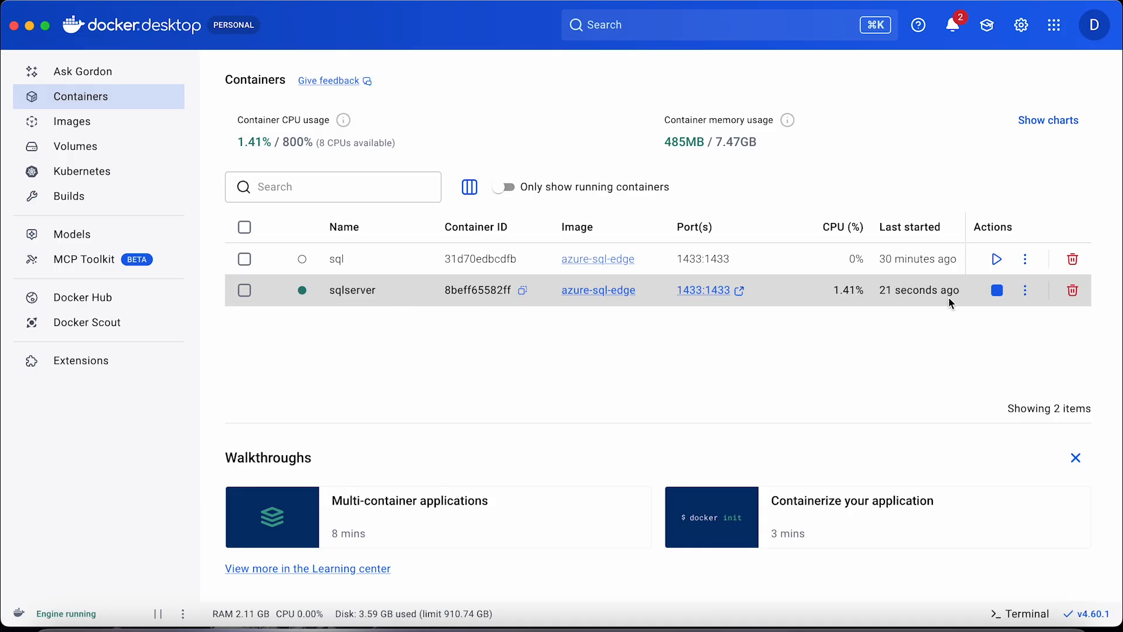
Hide Docker Desktop and Terminal, and scroll the guide to the connection step.
click(29, 27)
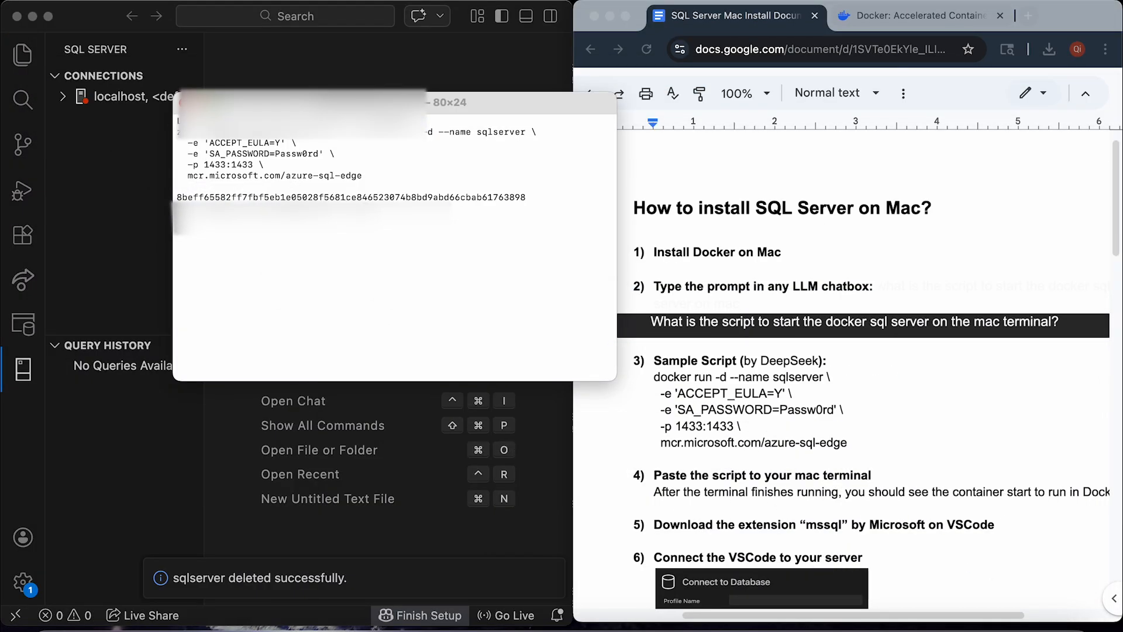
click(195, 103)
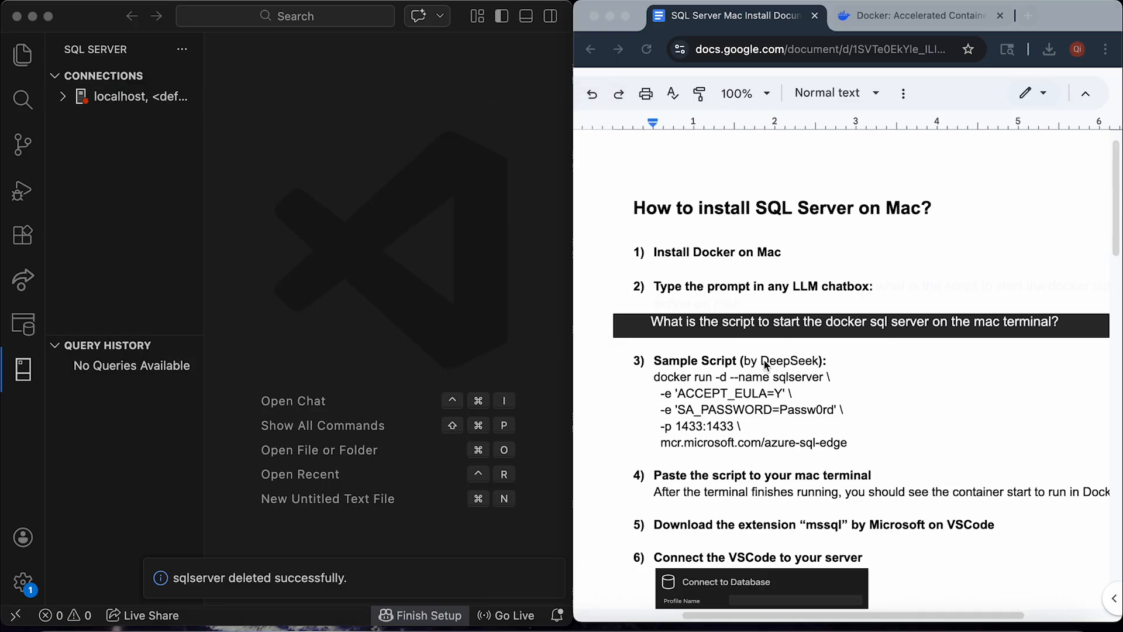
scroll(765, 363, down, 7)
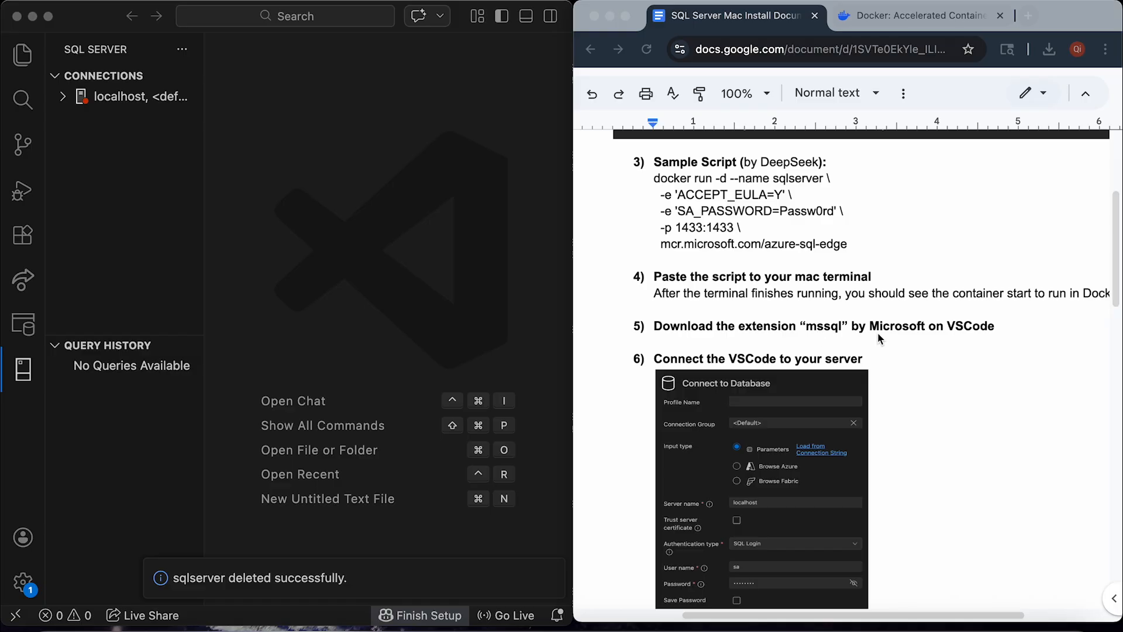
Confirm the SQL Server (mssql) extension is installed and start a new connection from the SQL Server view.
click(23, 240)
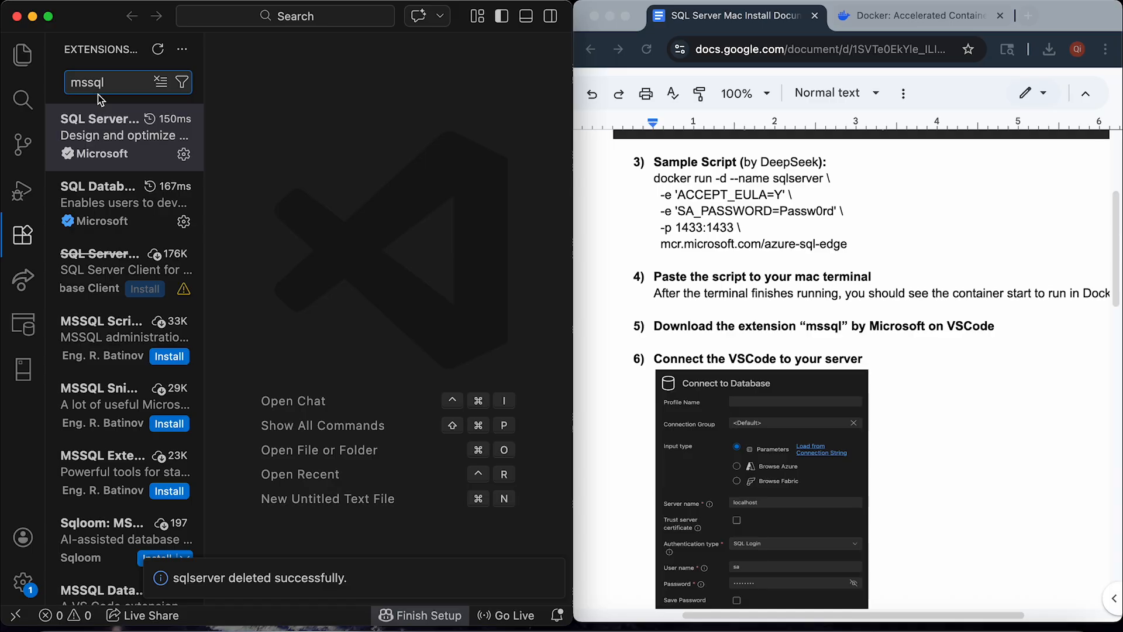
click(100, 139)
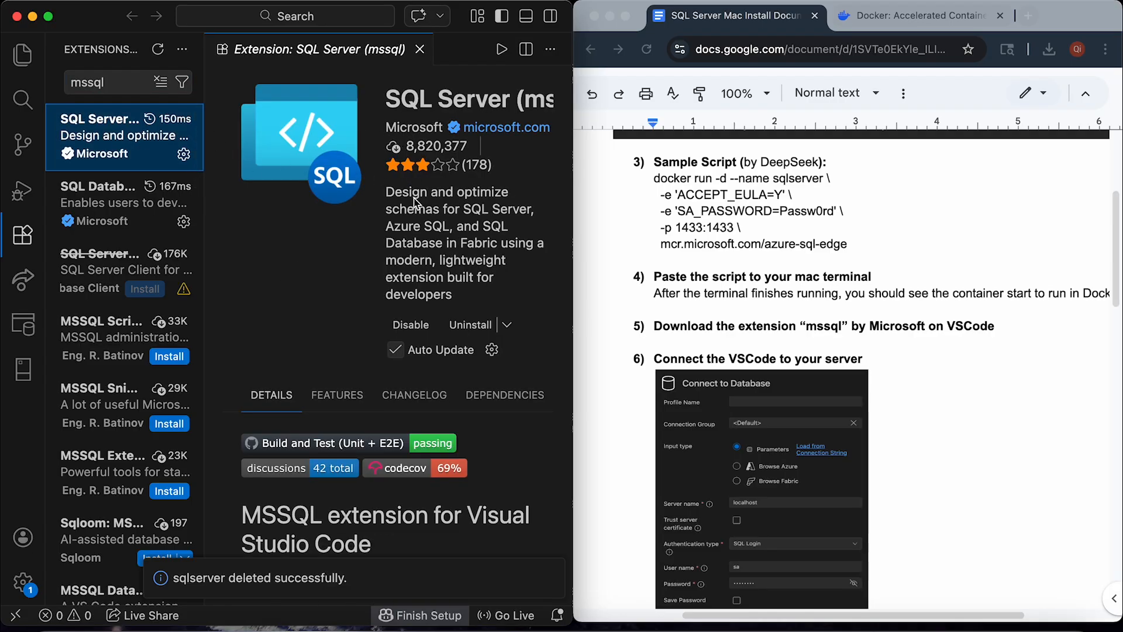
click(23, 368)
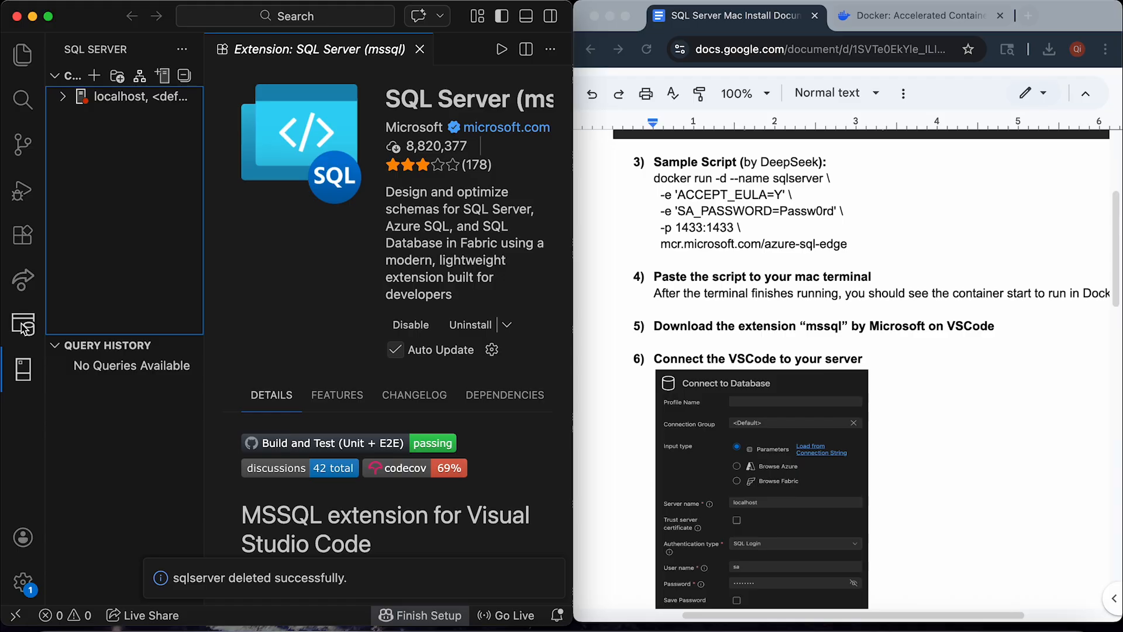
click(420, 49)
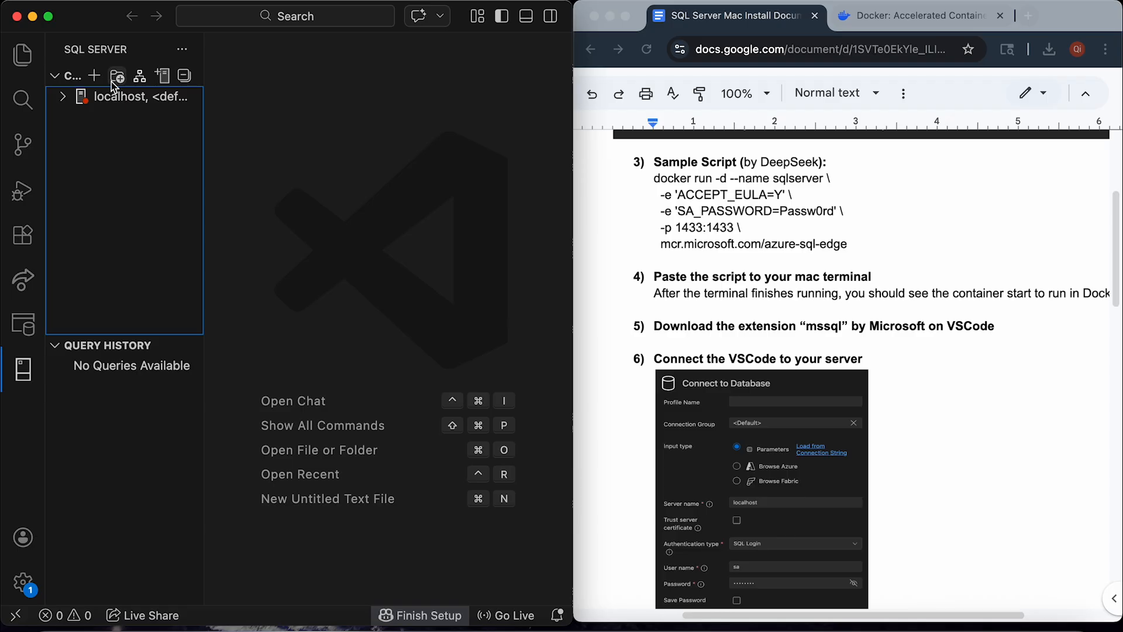
click(95, 77)
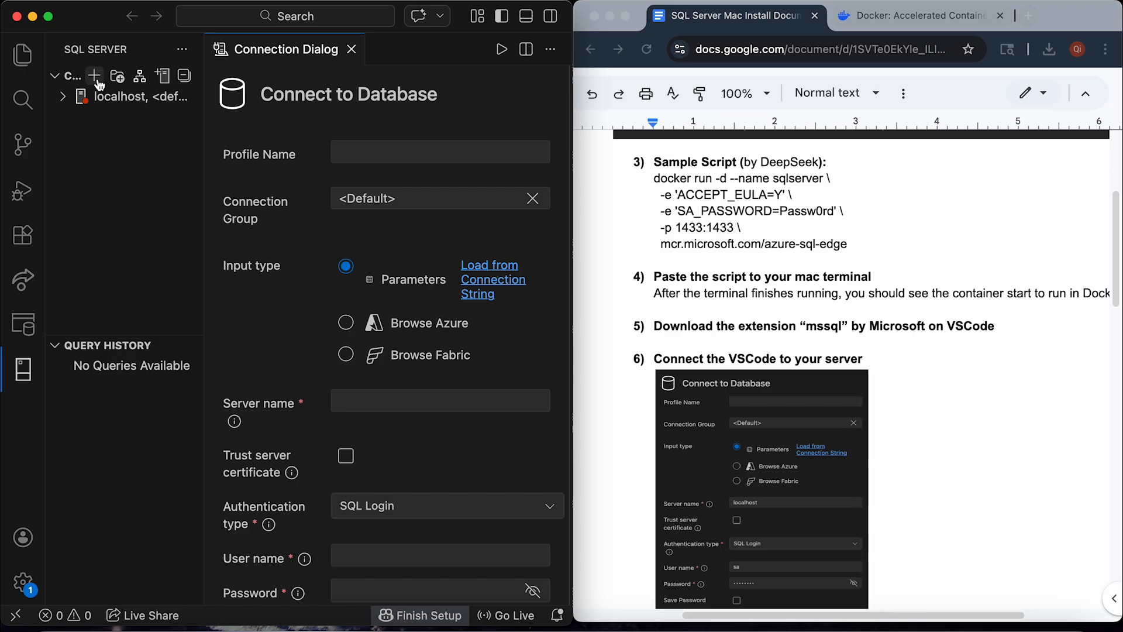
Enter localhost as the server name in the connection form.
scroll(753, 371, down, 3)
scroll(753, 370, down, 1)
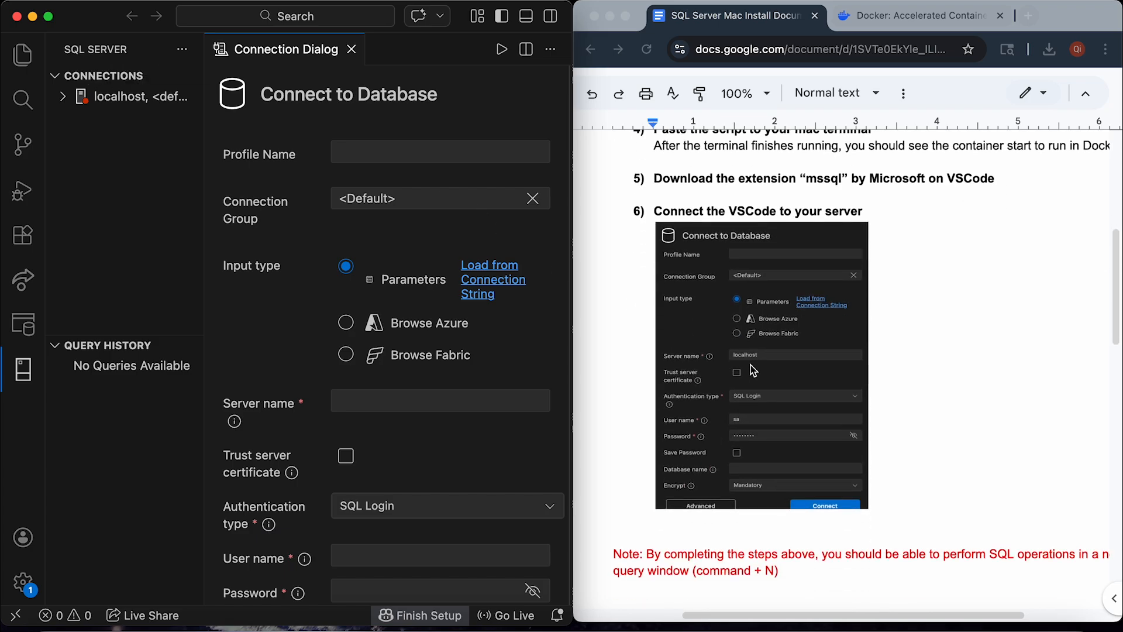
click(849, 374)
scroll(849, 374, up, 5)
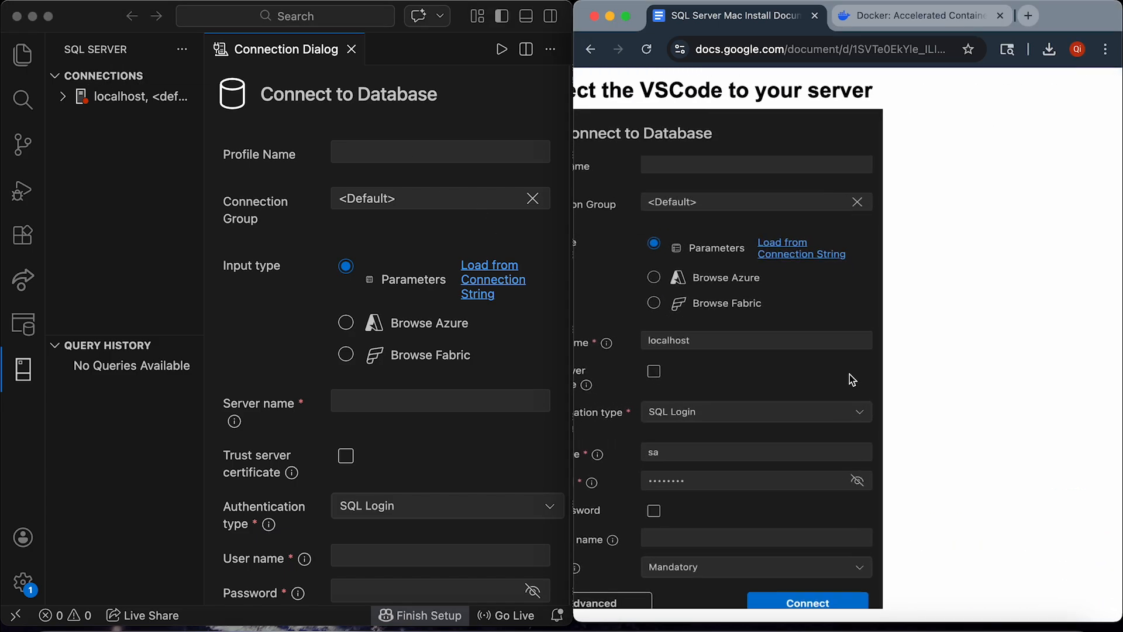
scroll(853, 379, down, 2)
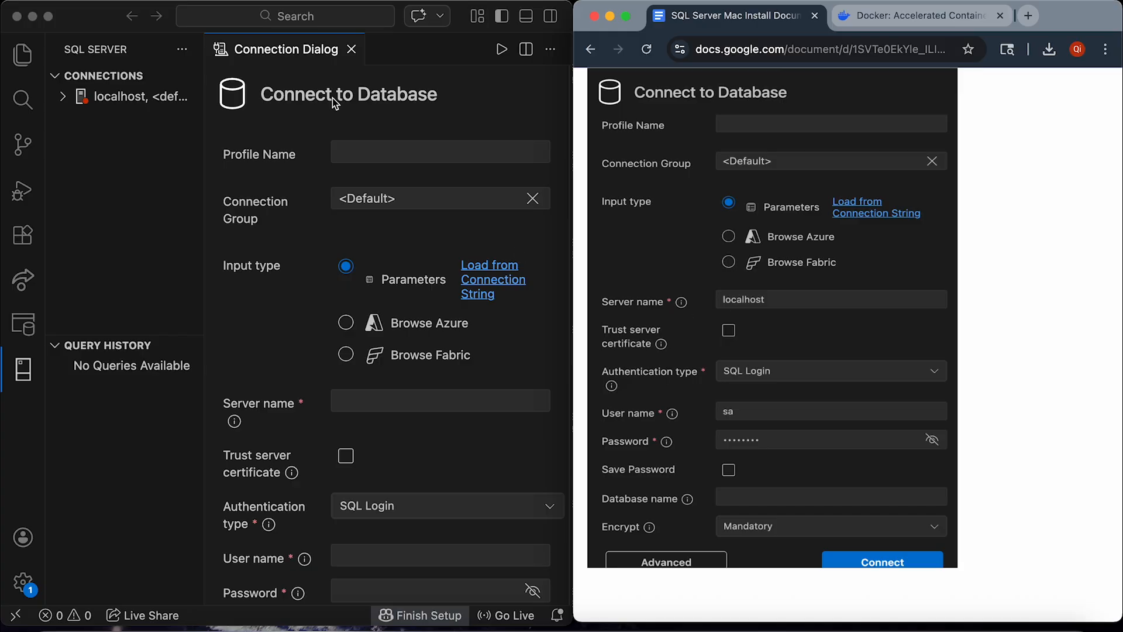
click(375, 401)
click(375, 400)
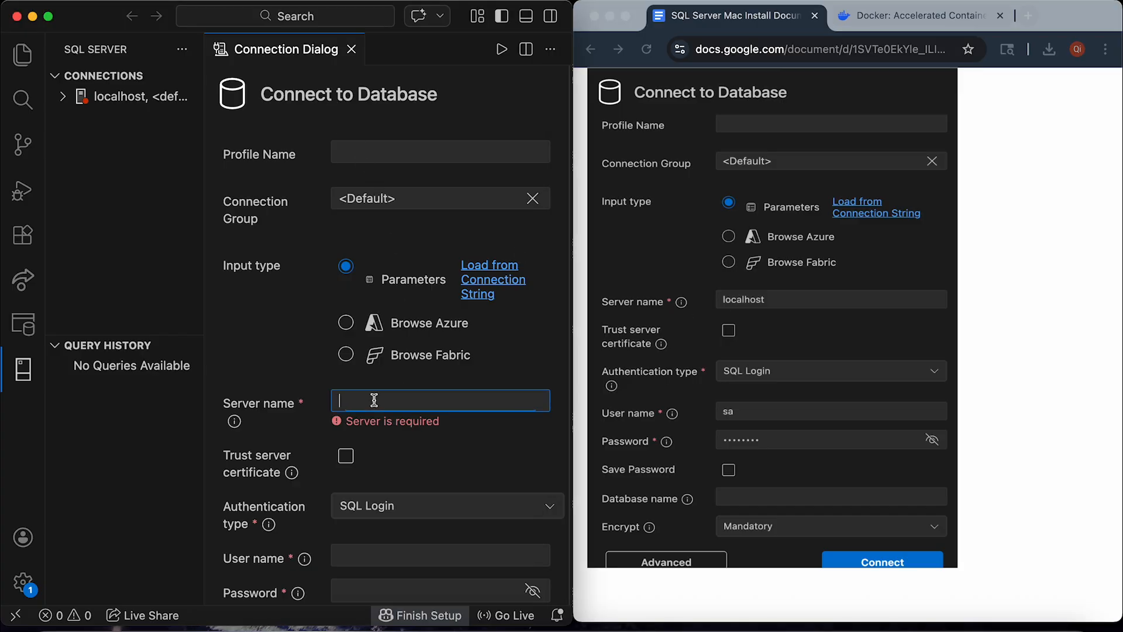
text(localhost)
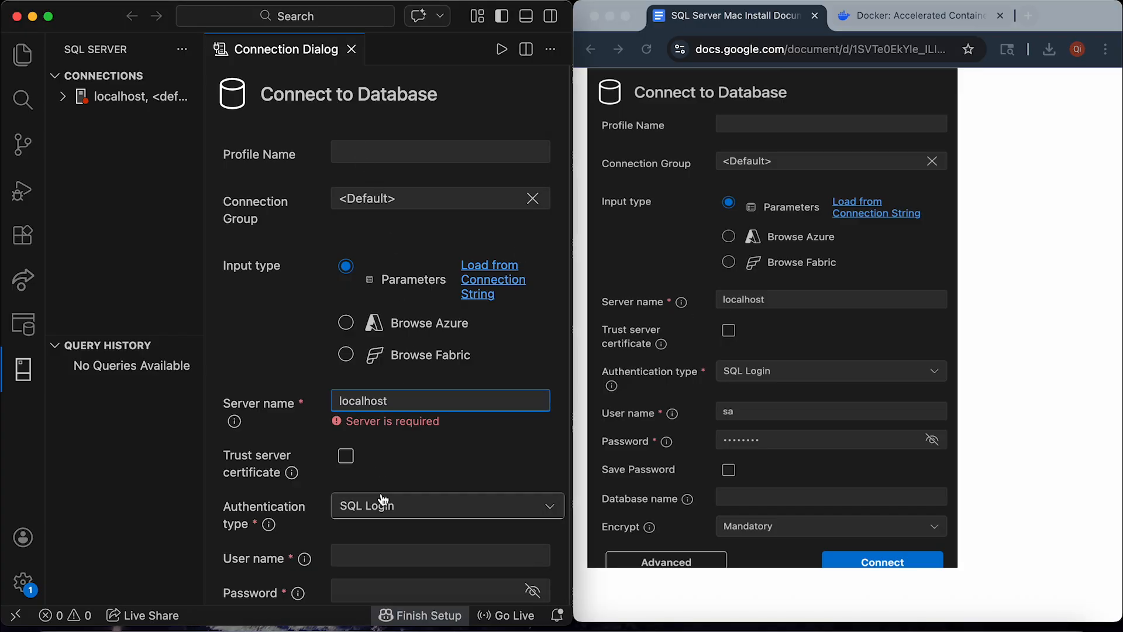
Enter sa as the user name.
scroll(381, 499, down, 1)
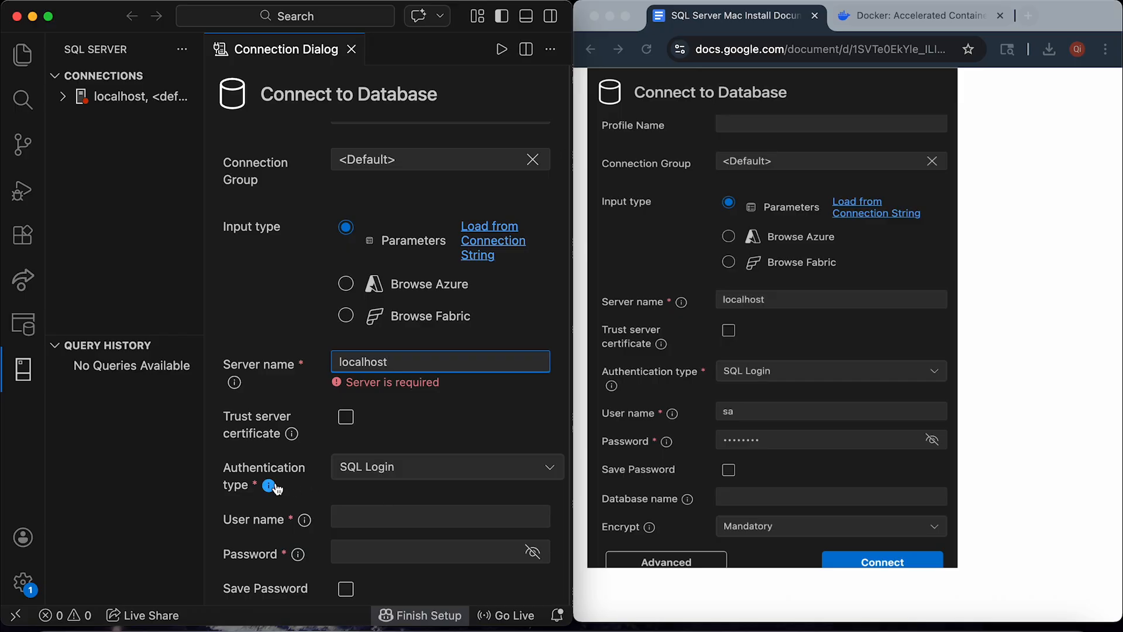
scroll(328, 477, down, 1)
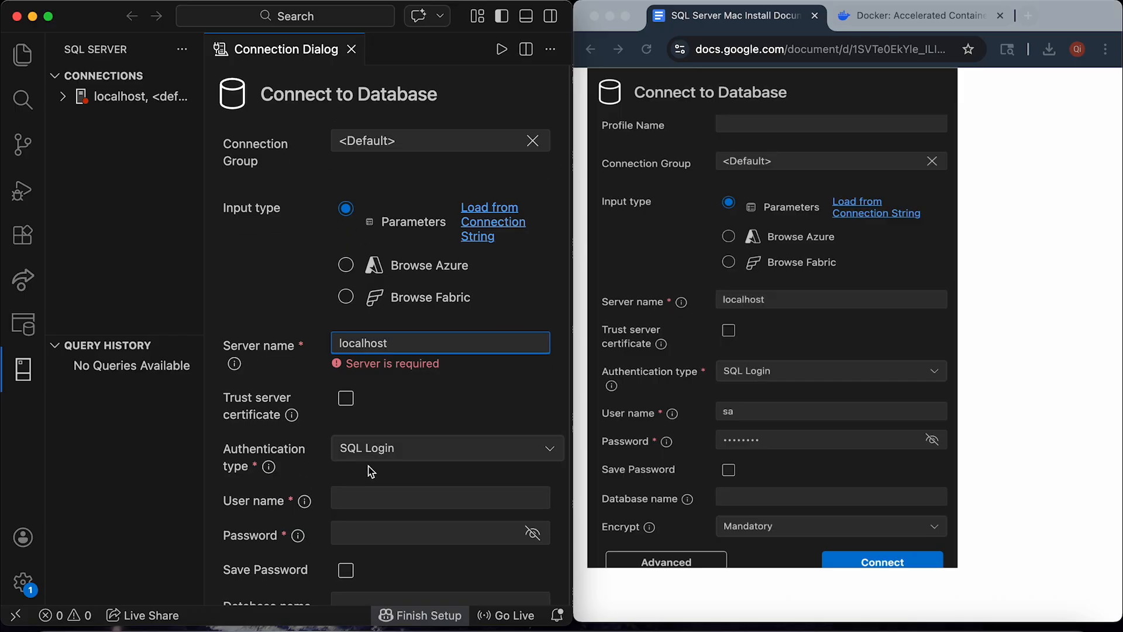
click(365, 502)
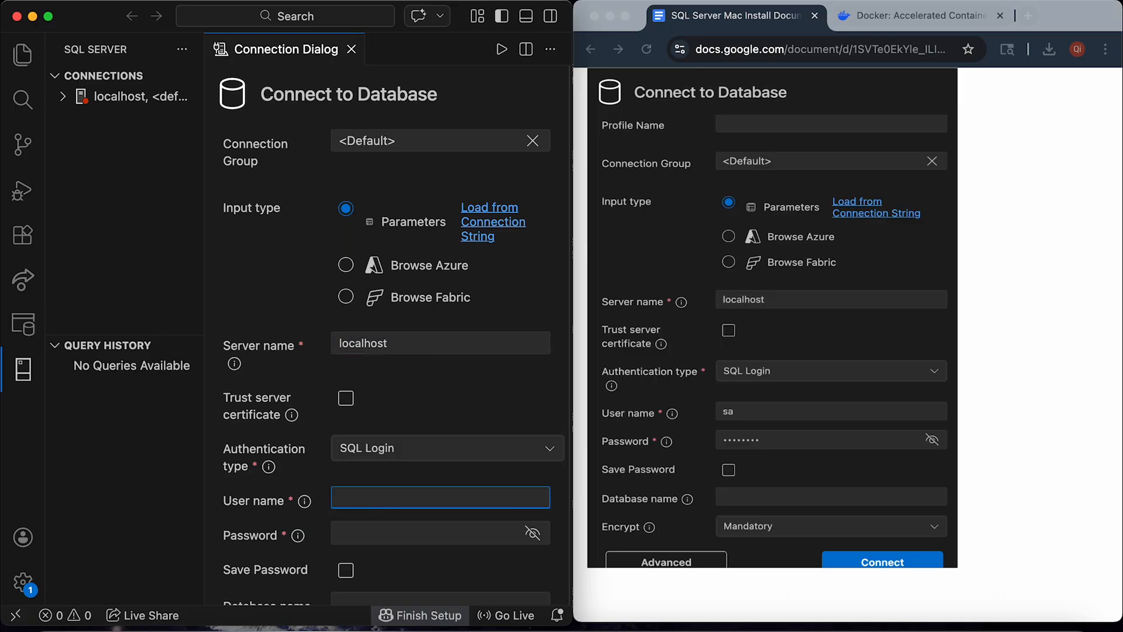
text(sa)
Copy the SA password from the docker script in the guide and paste it into the password field.
click(364, 537)
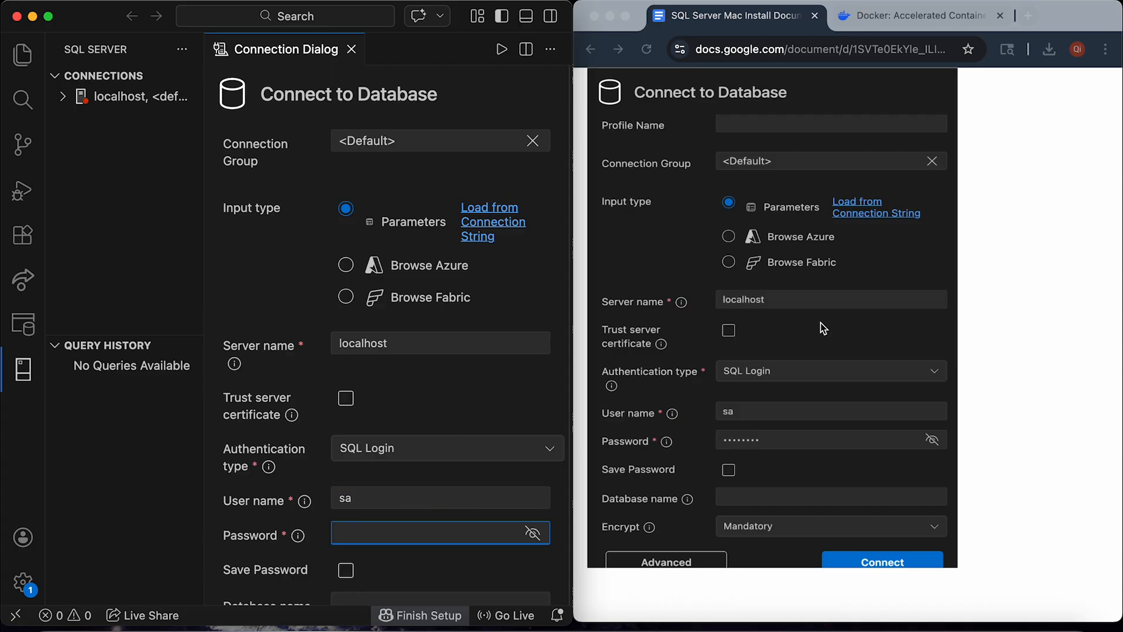
scroll(824, 329, up, 5)
click(805, 228)
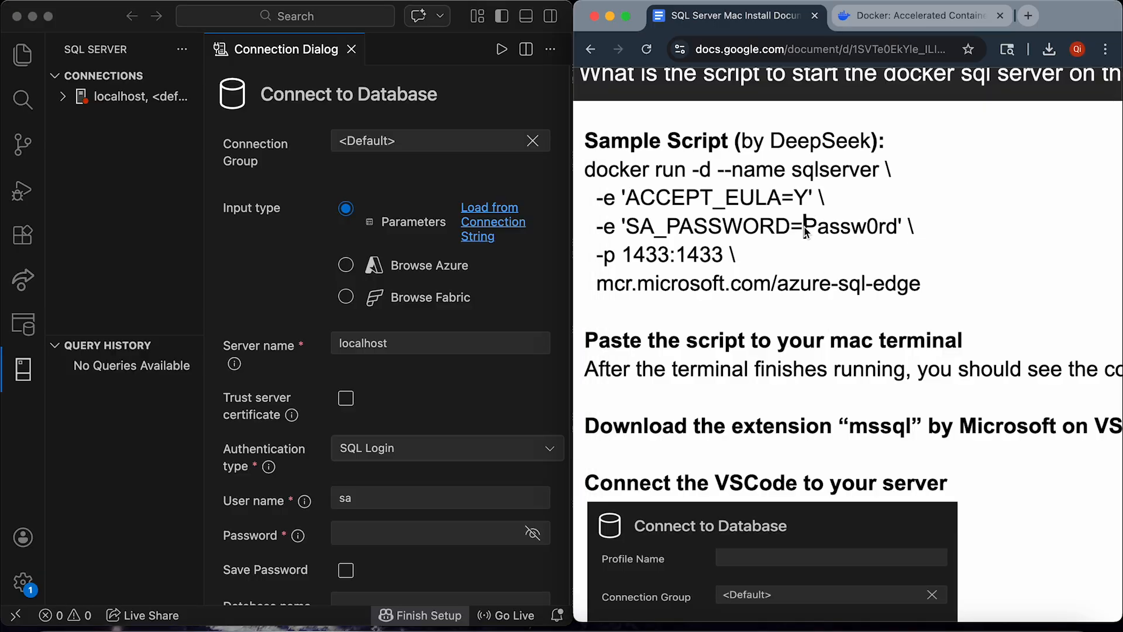
drag(805, 230, 899, 231)
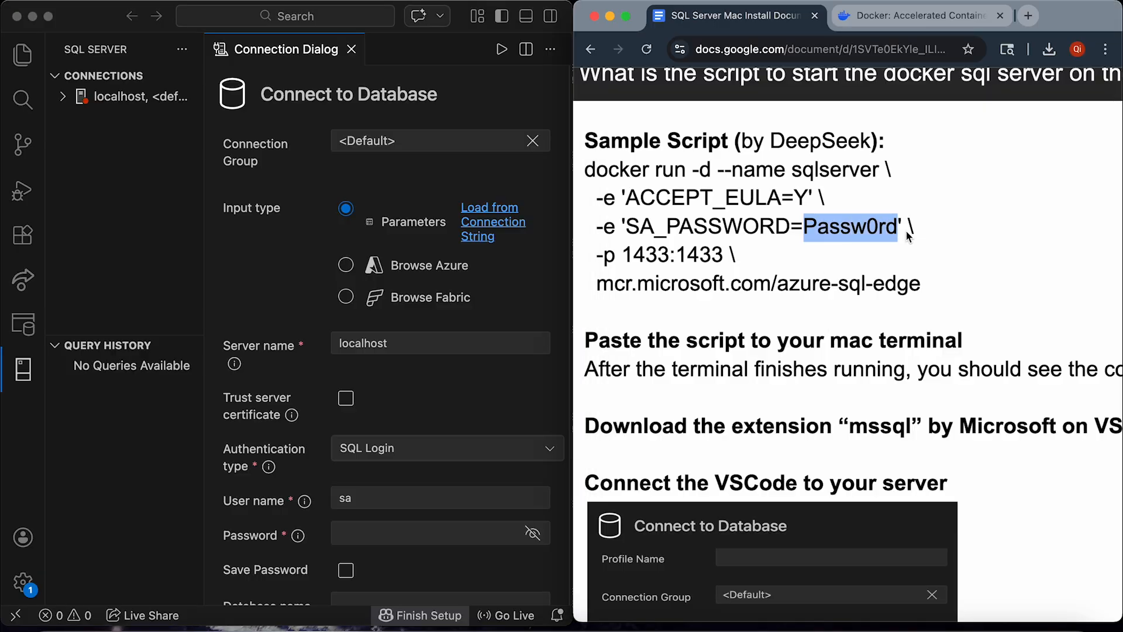
click(909, 232)
scroll(877, 243, down, 10)
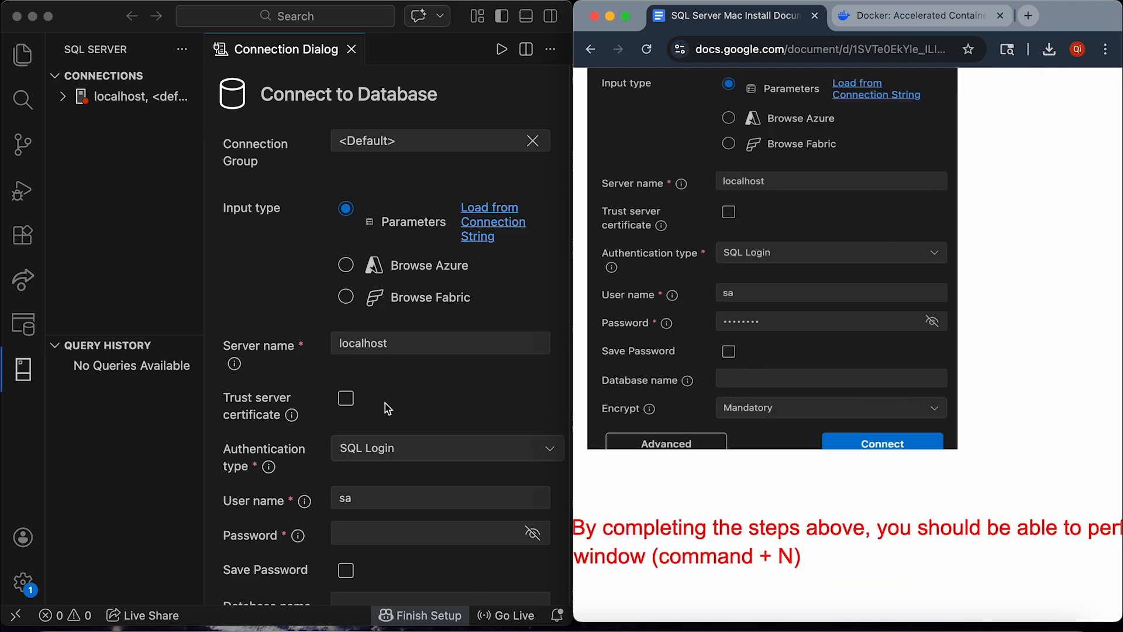
click(357, 533)
key(super+v)
scroll(412, 575, down, 3)
scroll(412, 575, down, 1)
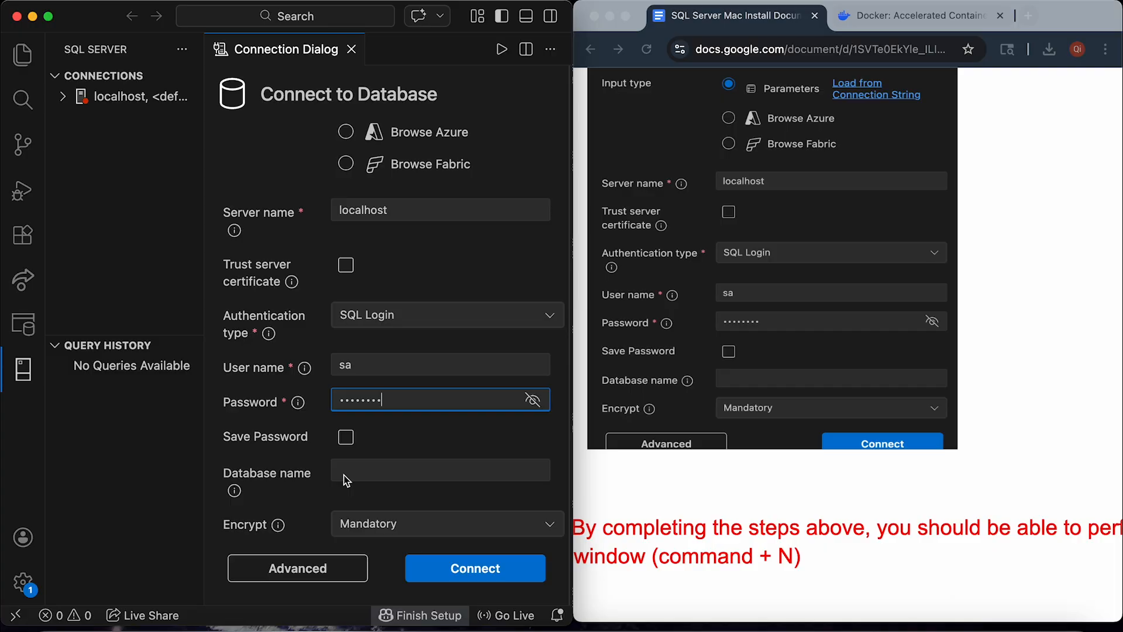
scroll(850, 391, up, 2)
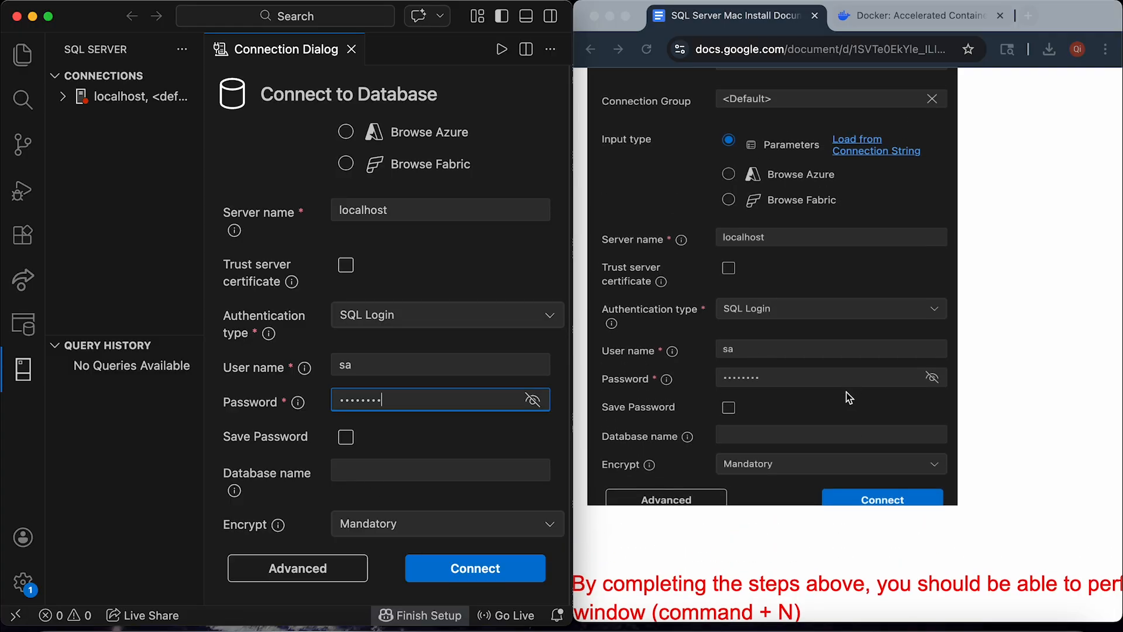
Connect to localhost, enabling Trust Server Certificate after the connection error.
click(493, 573)
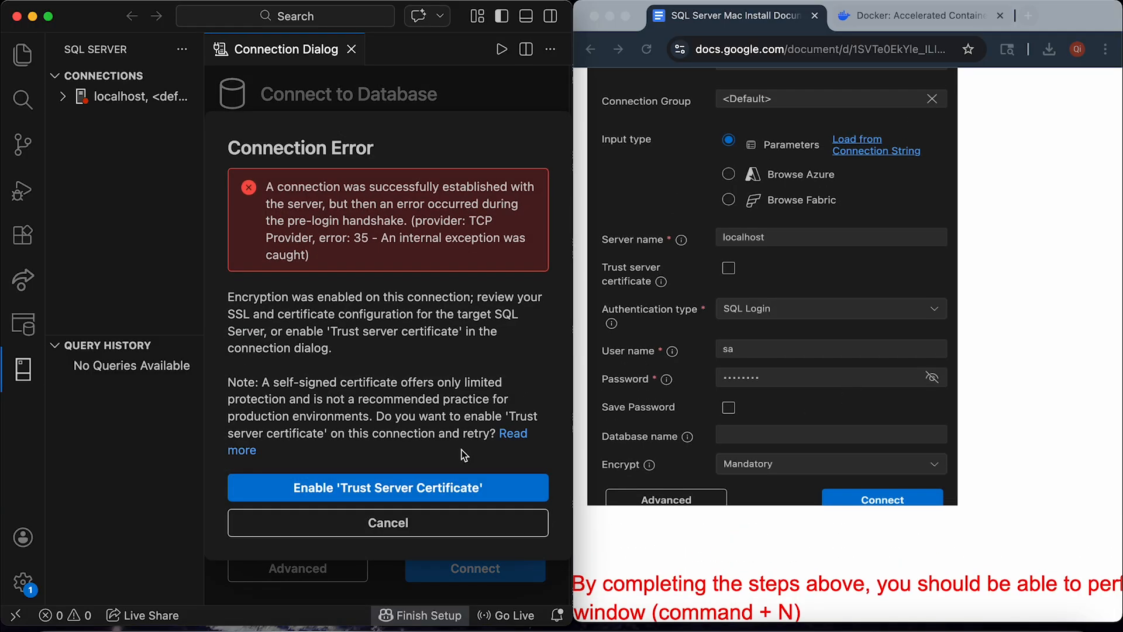
click(379, 492)
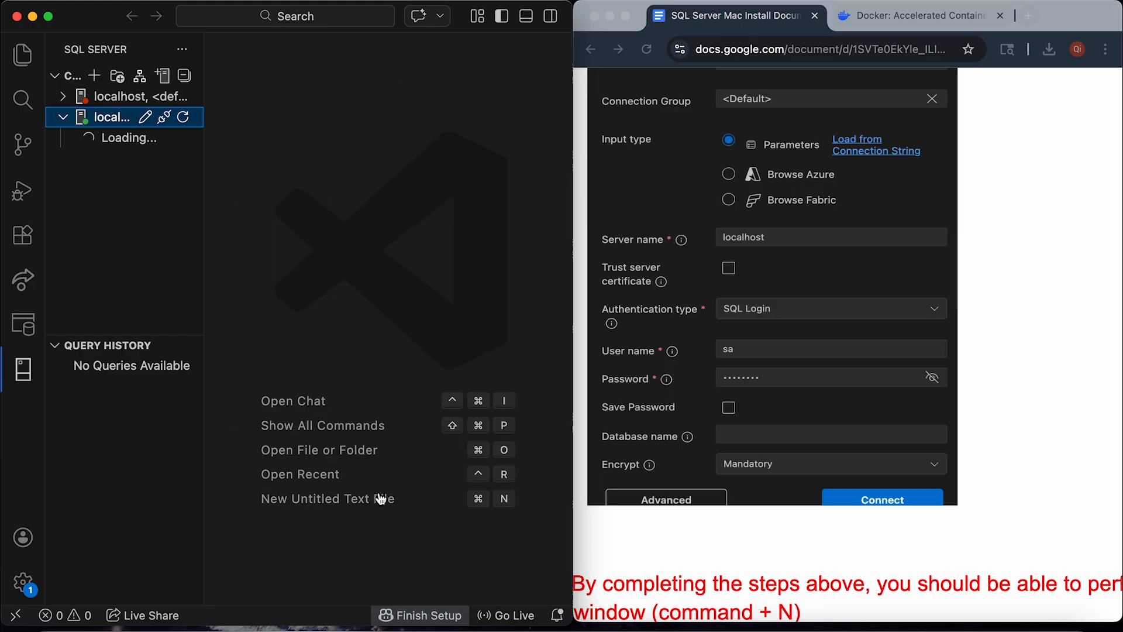
scroll(884, 297, up, 2)
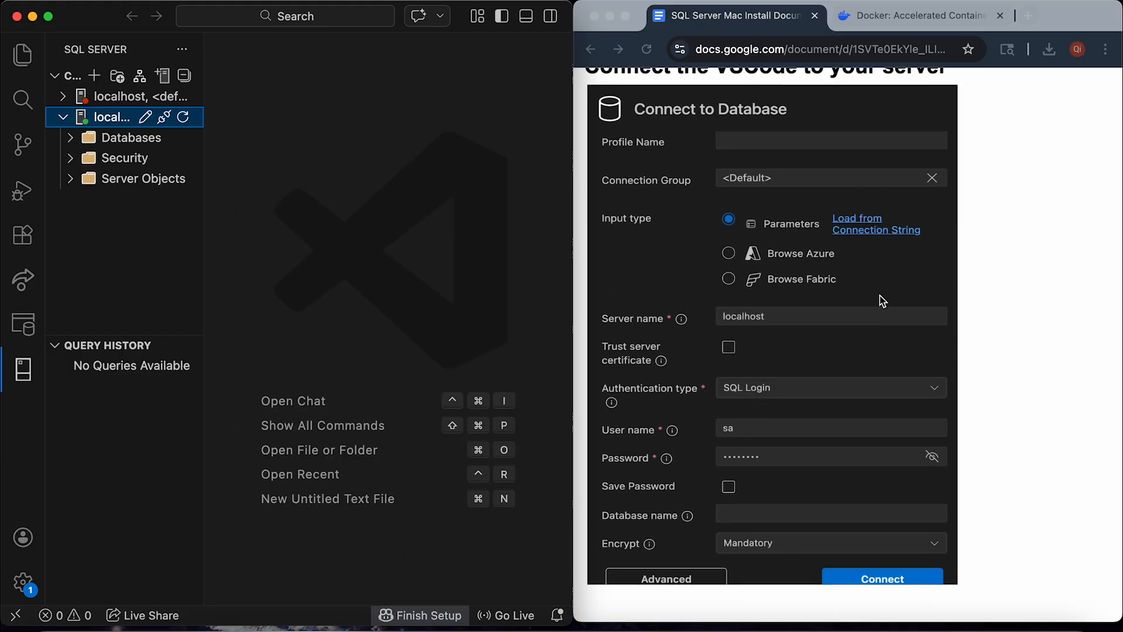
scroll(882, 301, up, 20)
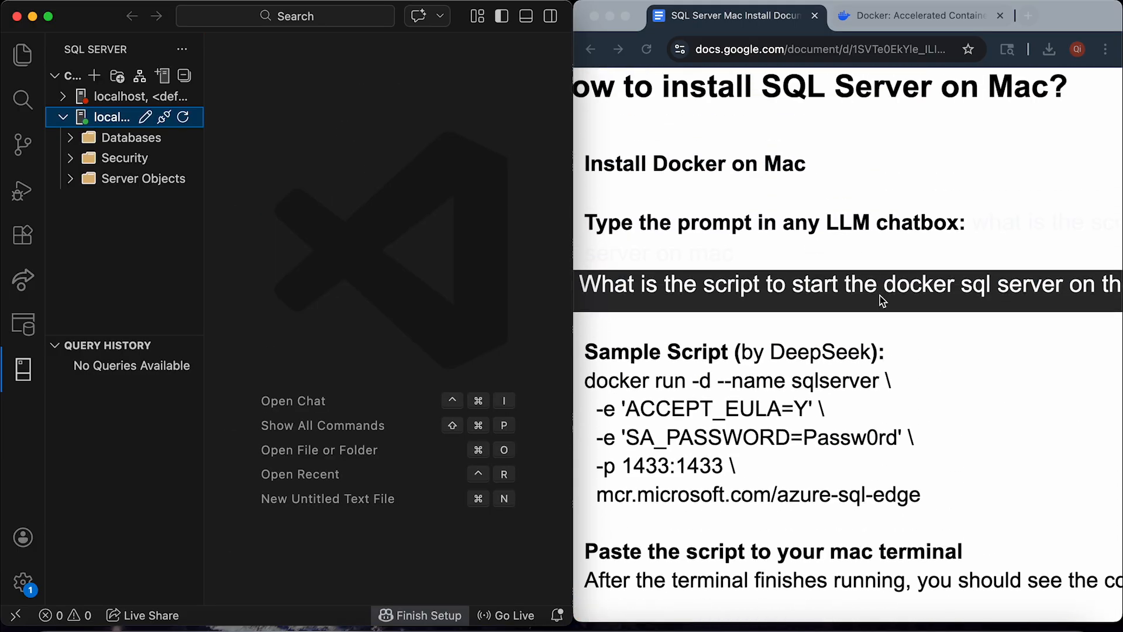
click(884, 389)
scroll(877, 398, down, 20)
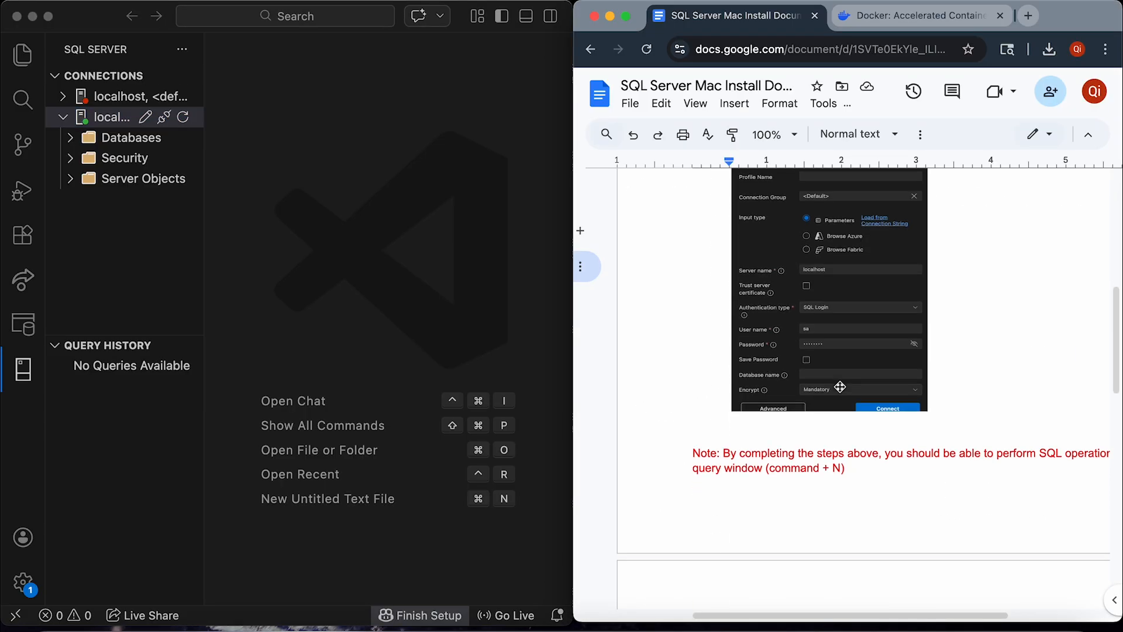
scroll(780, 498, right, 3)
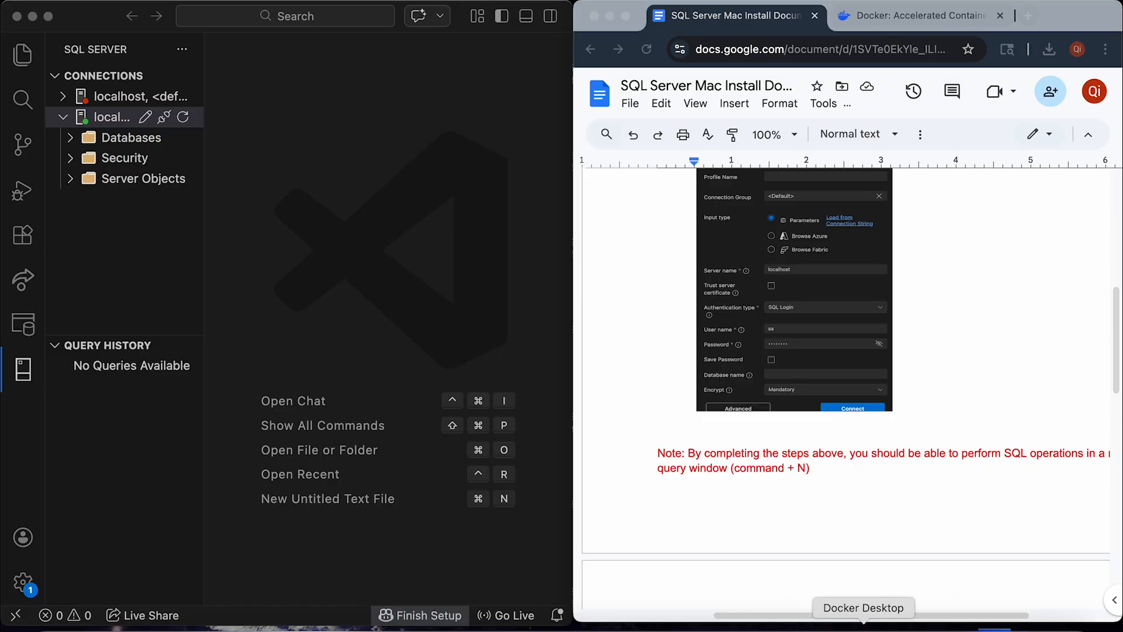
click(852, 620)
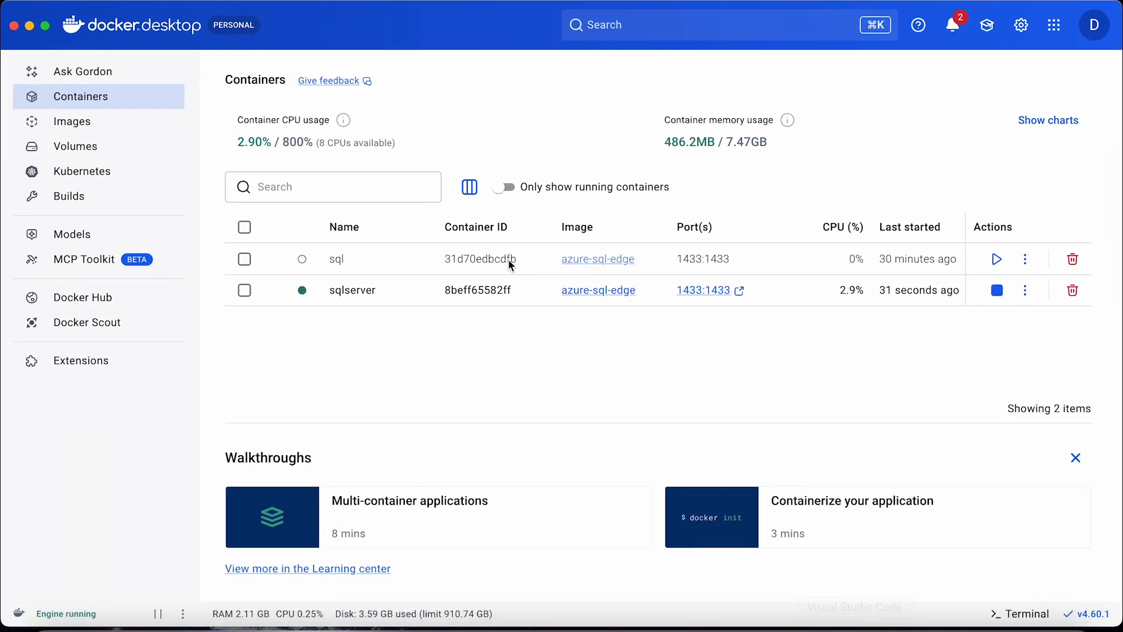
click(29, 26)
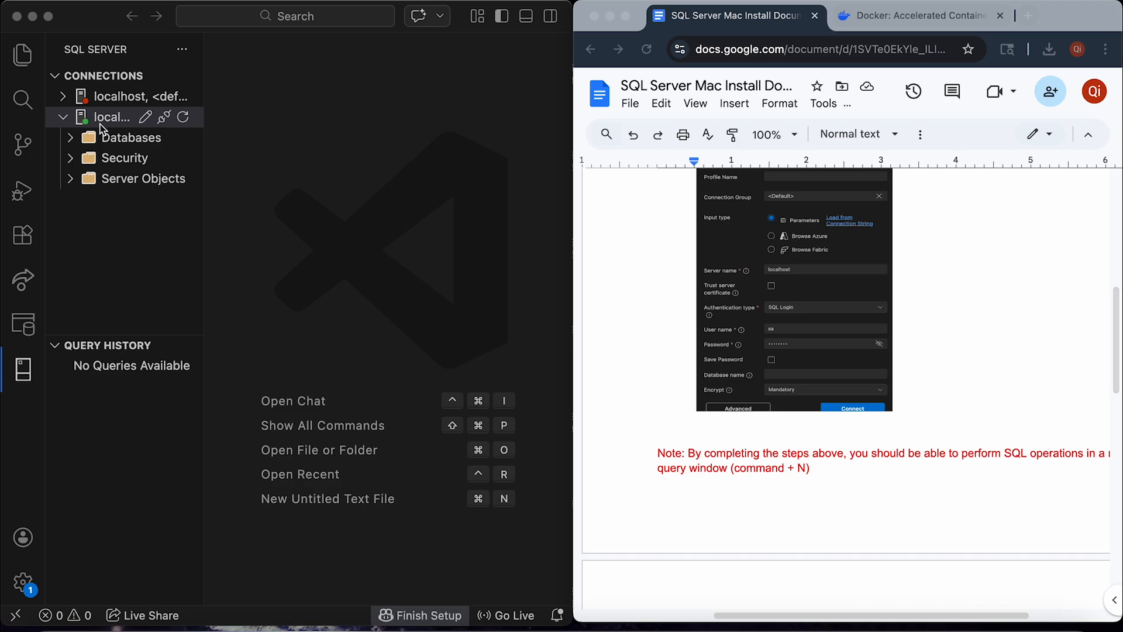
Write CREATE DATABASE test_table in a new query editor linked to localhost.
scroll(688, 426, right, 2)
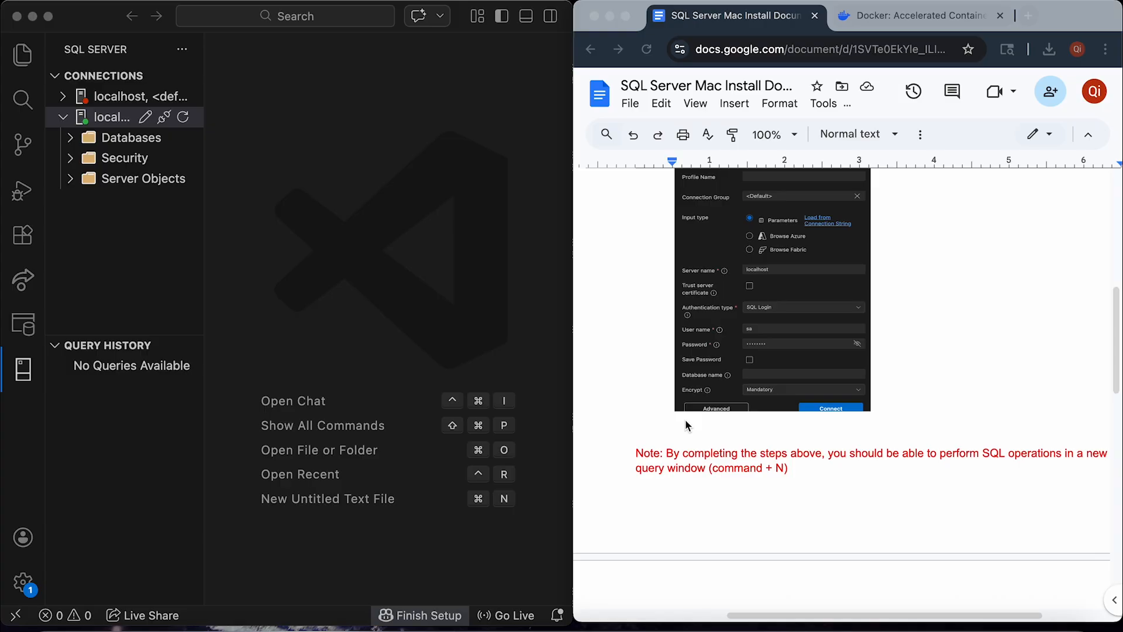
click(391, 275)
key(super+n)
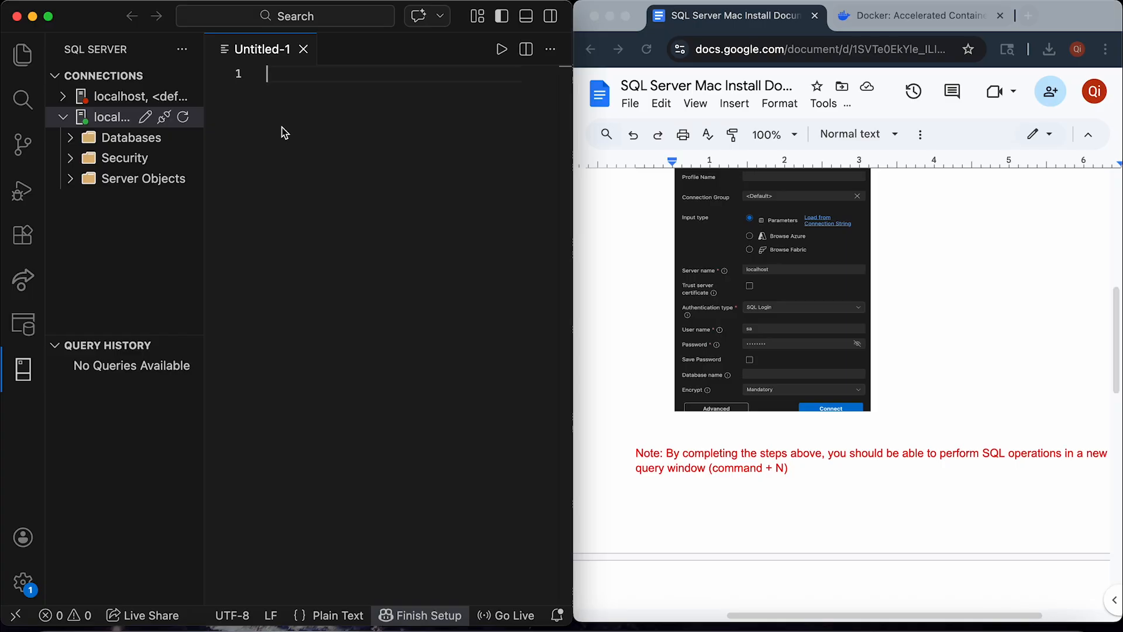
text(CREAT)
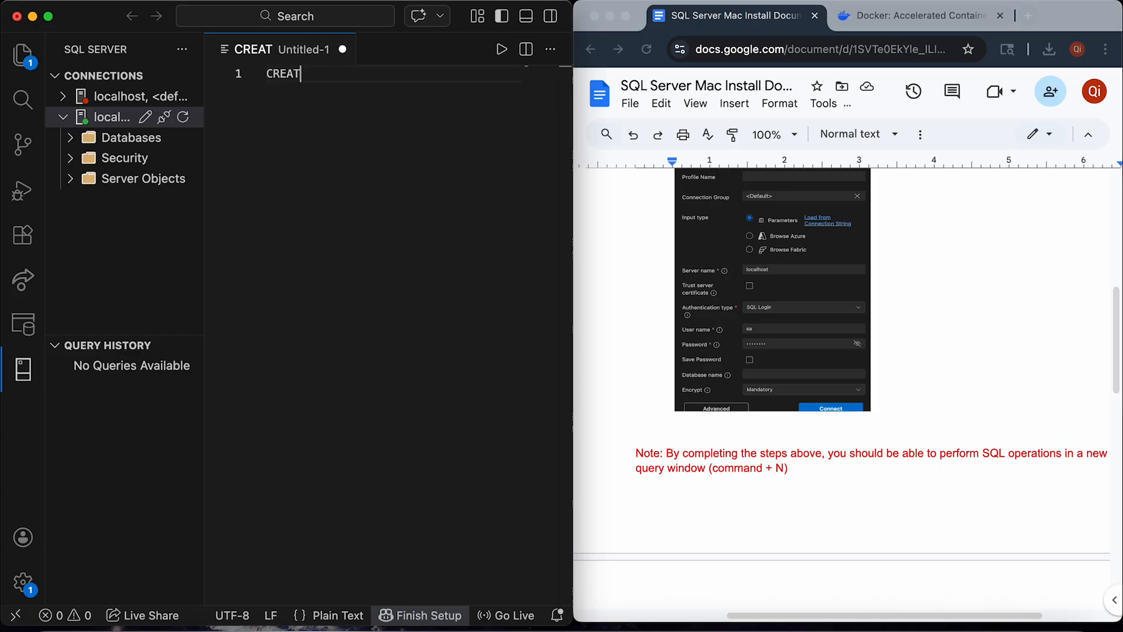
text(E DA)
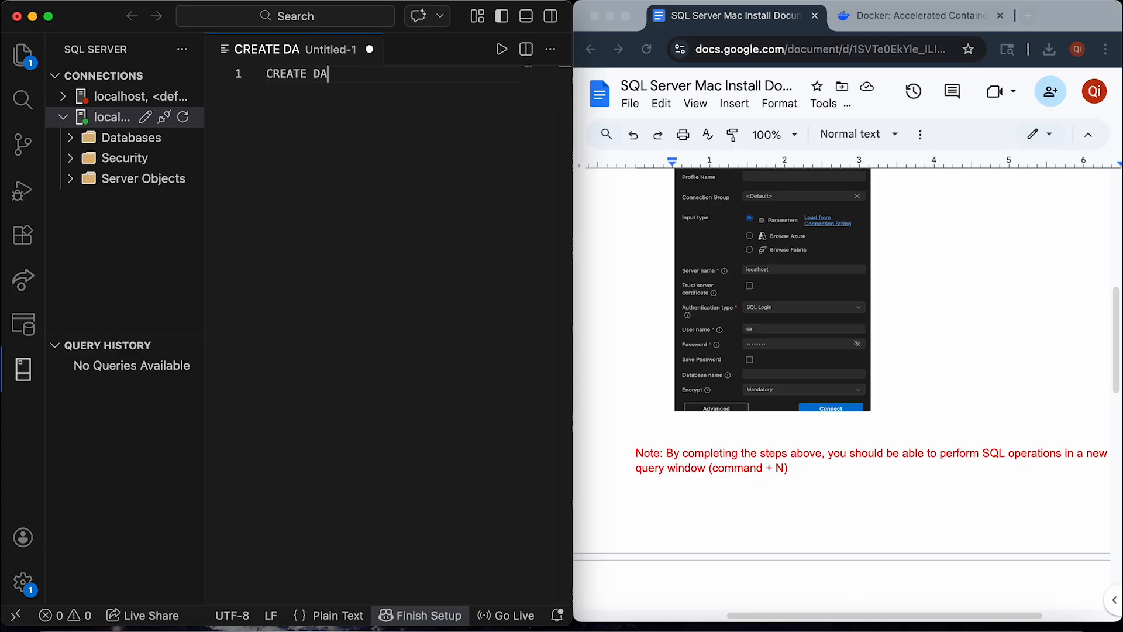
text(TABASE )
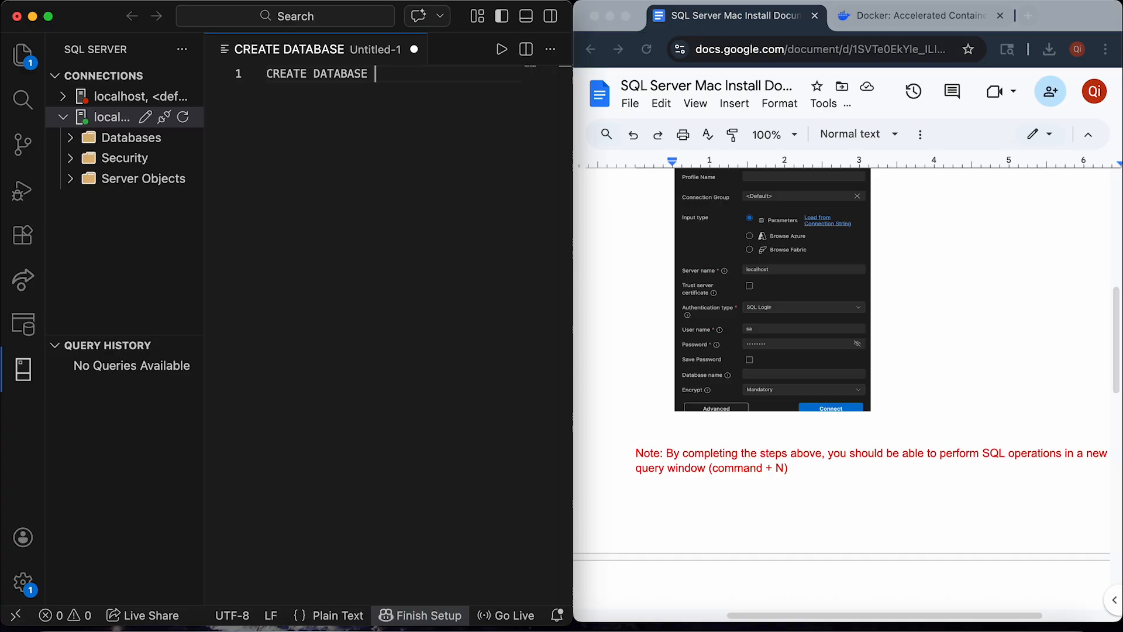
text(test)
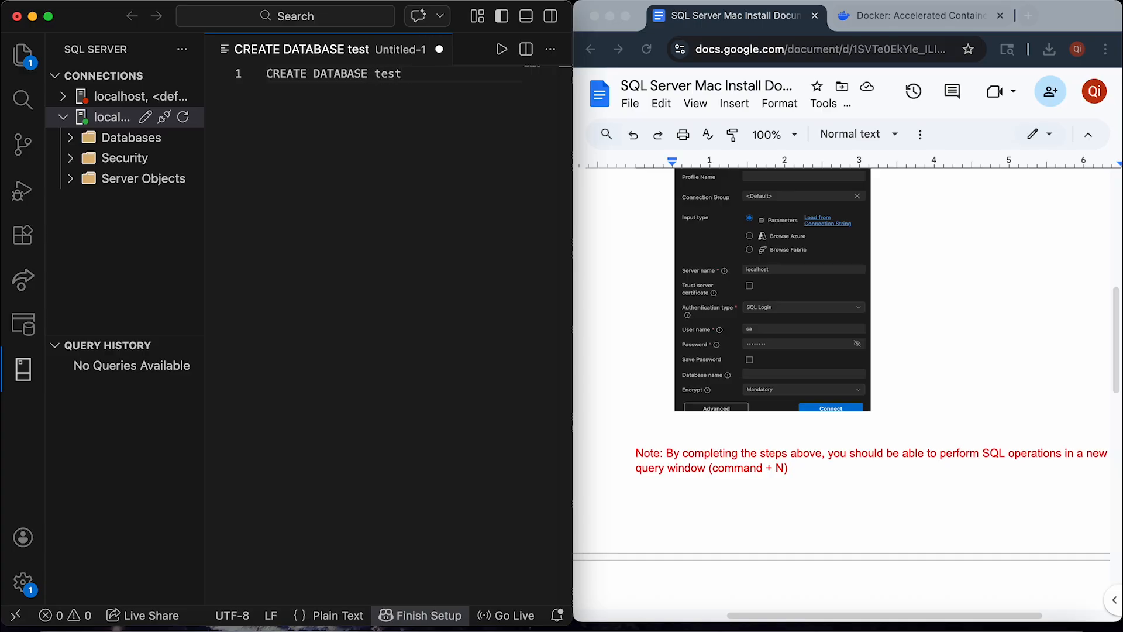
text(_table)
key(Return)
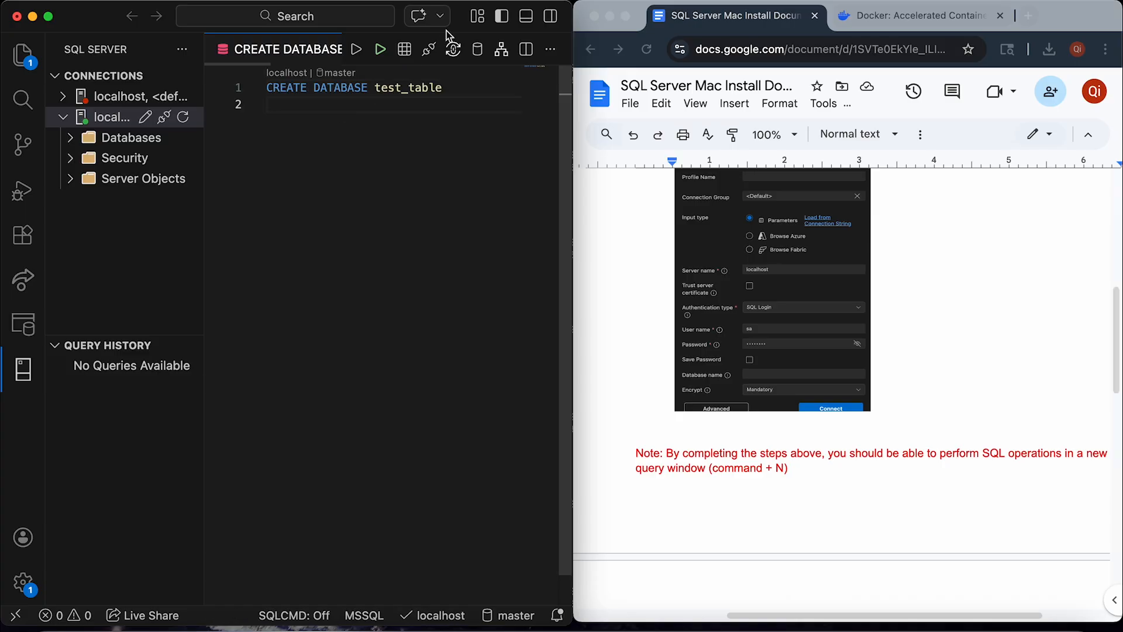
Execute the CREATE DATABASE query and expand Databases to see test_table.
click(380, 49)
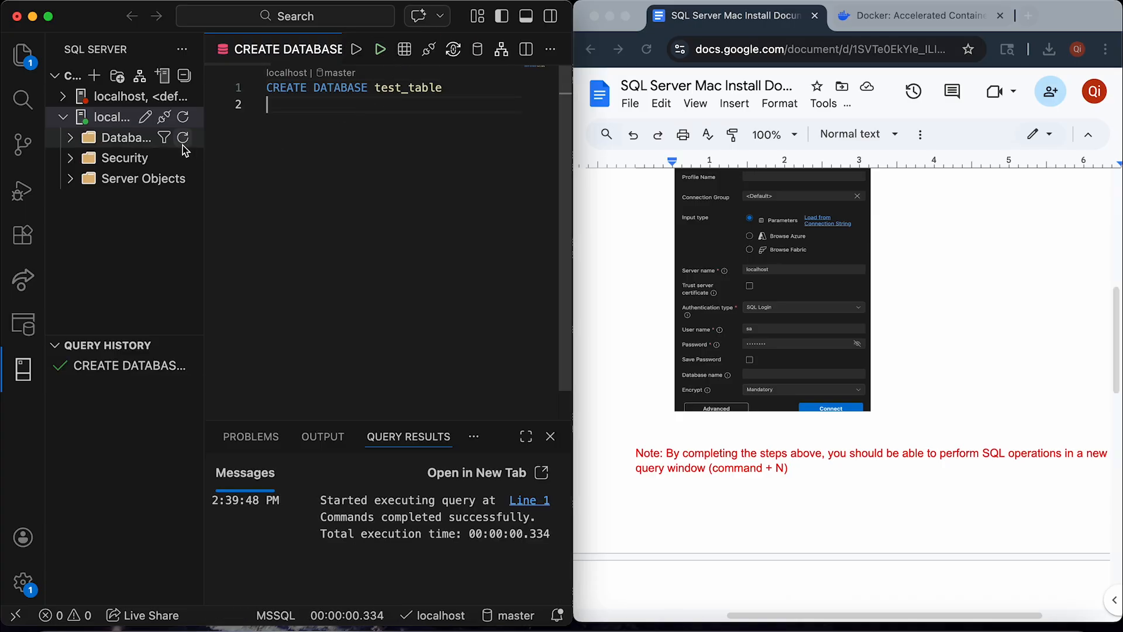
click(93, 143)
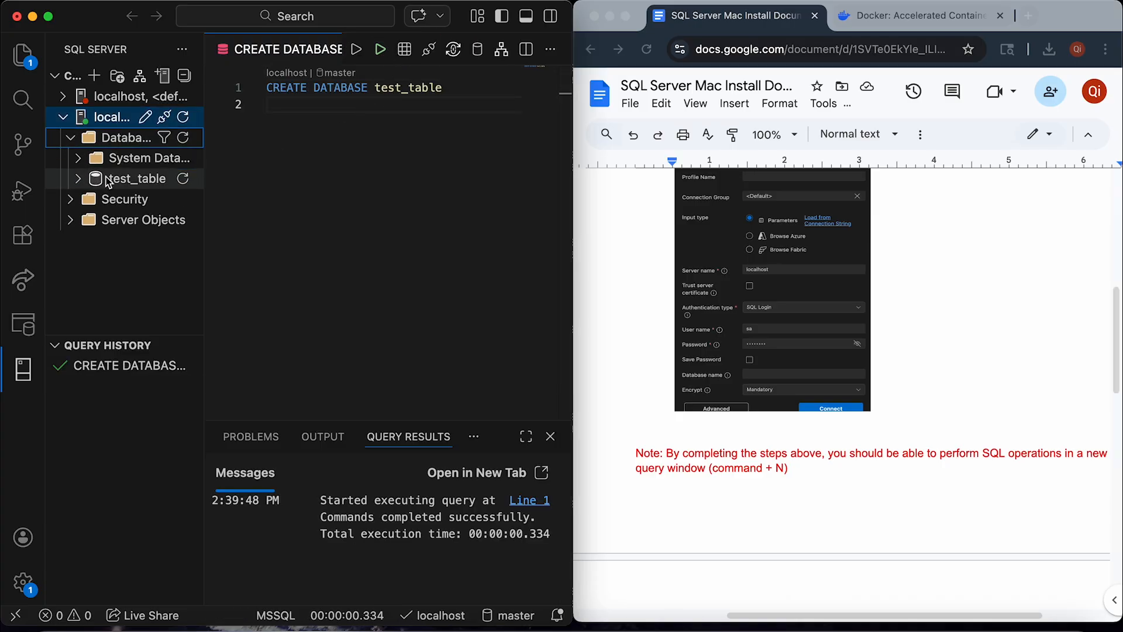